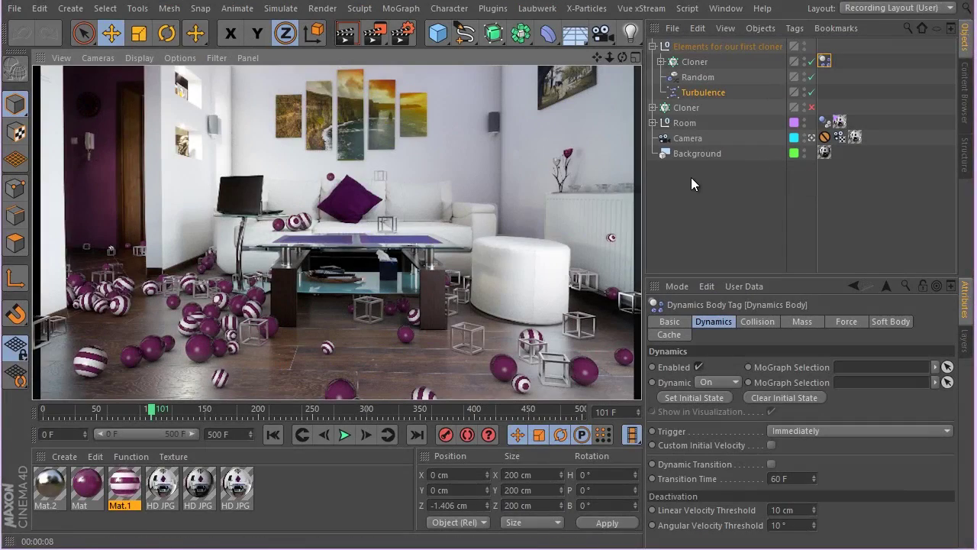
# Open Mat.1 in the Material Editor and try a 23% Luminance Mix Strength, then close it
pyautogui.click(701, 93)
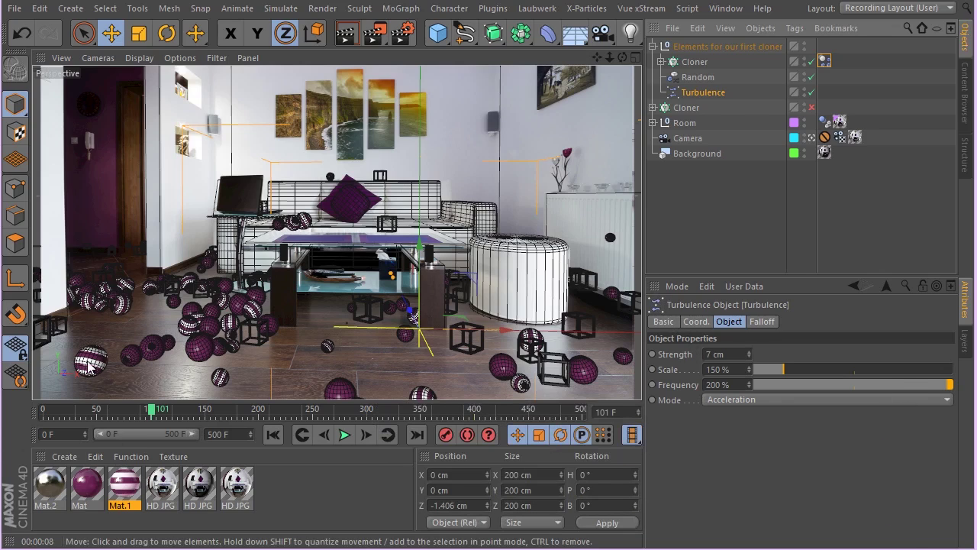
pyautogui.doubleClick(124, 482)
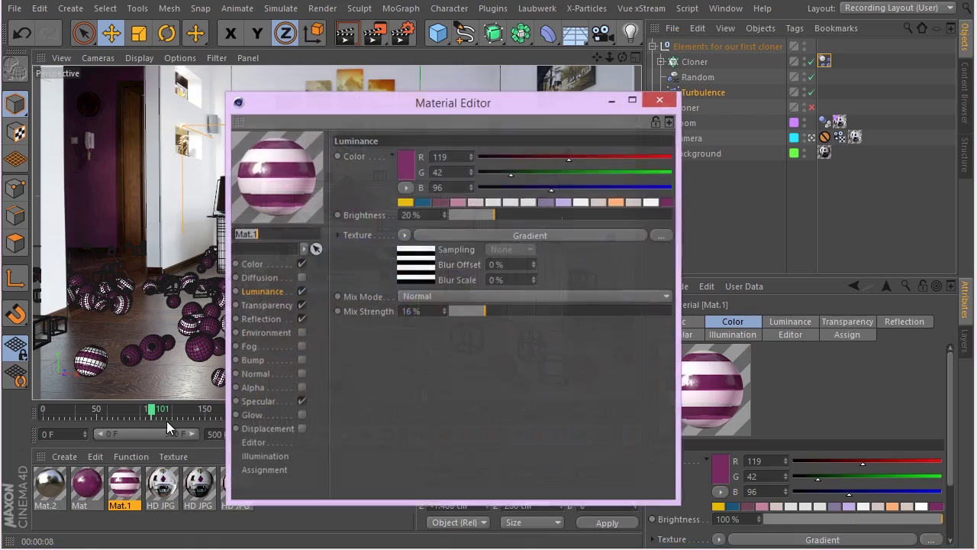
pyautogui.moveTo(484, 311); pyautogui.dragTo(501, 311)
pyautogui.moveTo(553, 115); pyautogui.dragTo(520, 128)
pyautogui.click(697, 111)
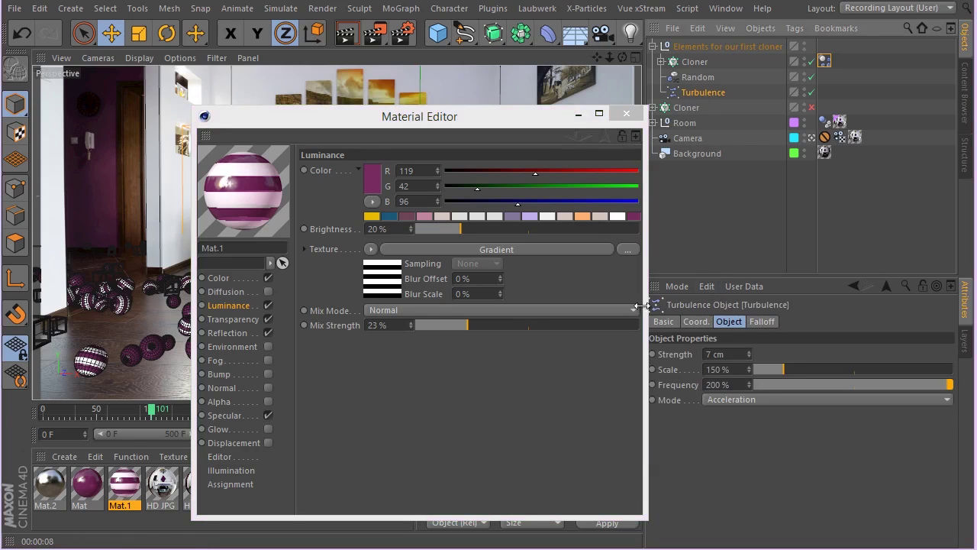
pyautogui.click(578, 114)
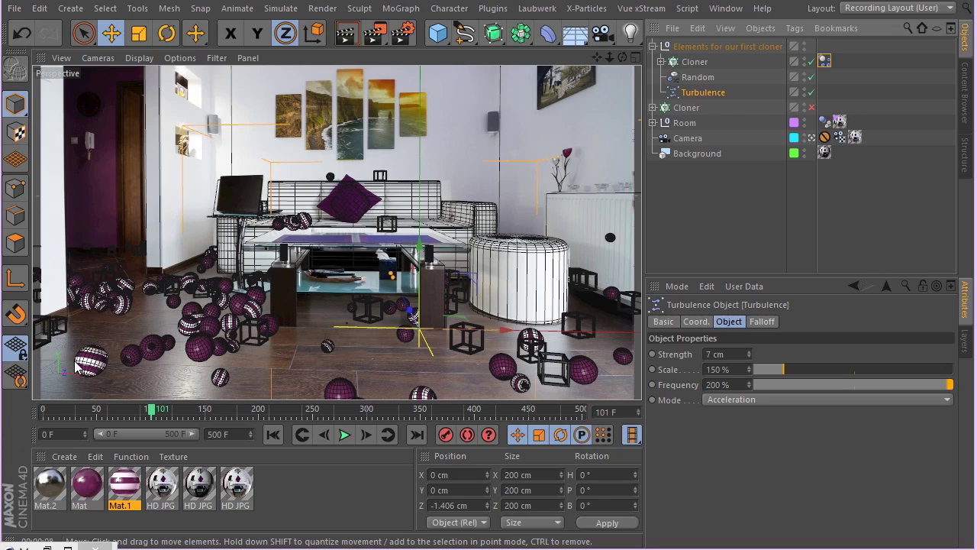
# Reopen Mat.1 and sweep Luminance Mix Strength up to 79%, then back down to 28%
pyautogui.doubleClick(124, 485)
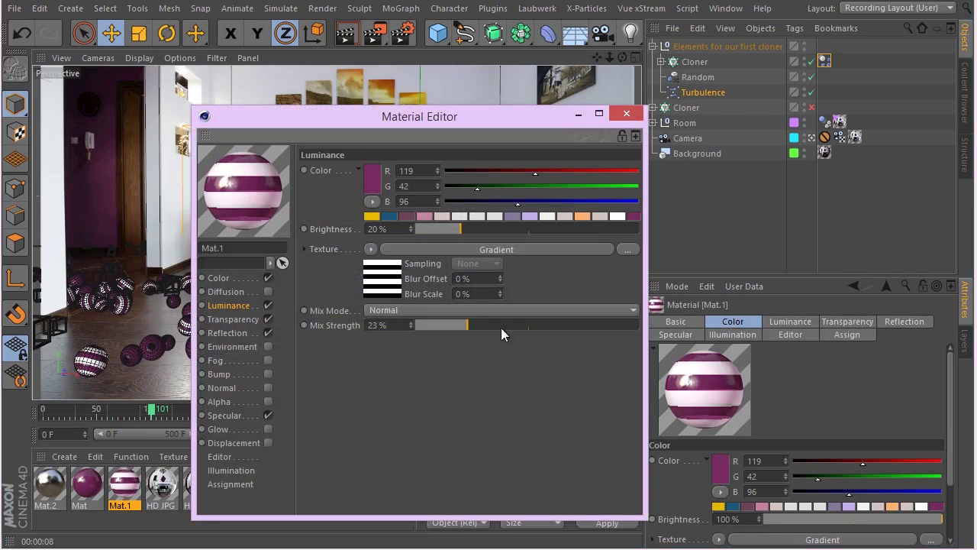
pyautogui.moveTo(508, 336); pyautogui.dragTo(595, 328)
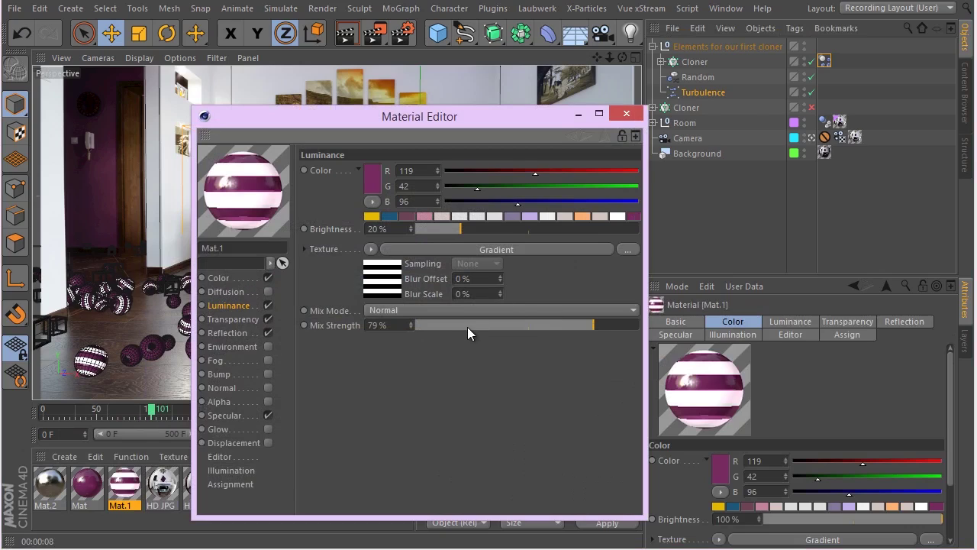
pyautogui.moveTo(471, 324)
pyautogui.mouseDown()
pyautogui.moveTo(436, 332)
pyautogui.moveTo(479, 328)
pyautogui.mouseUp()
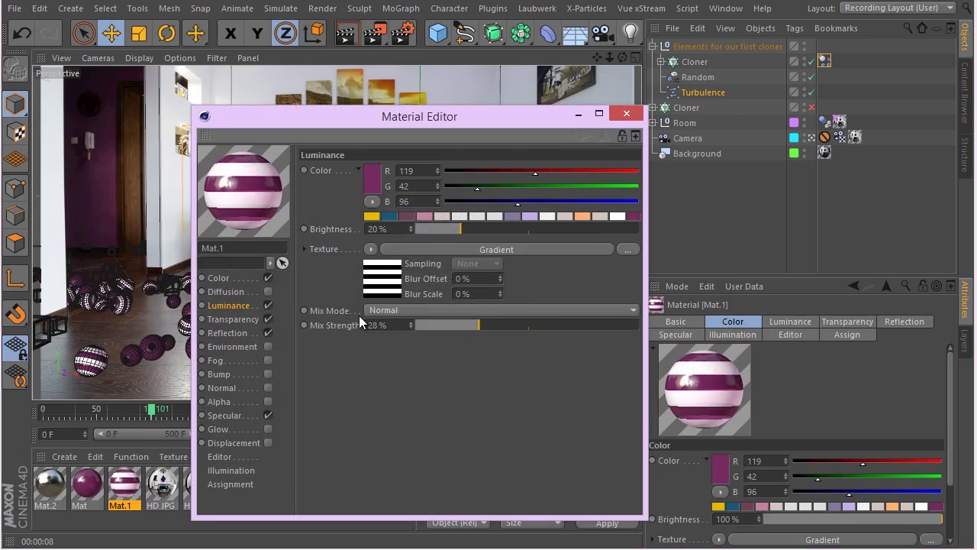
# Add an XPresso tag to the cloner's null with a Turbulence node exposing a Strength output
pyautogui.click(626, 114)
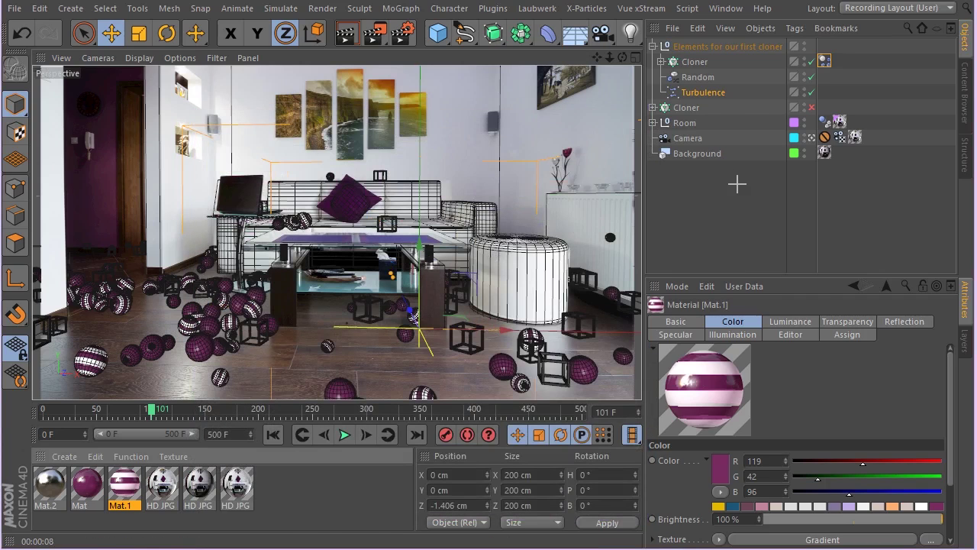
pyautogui.click(712, 47)
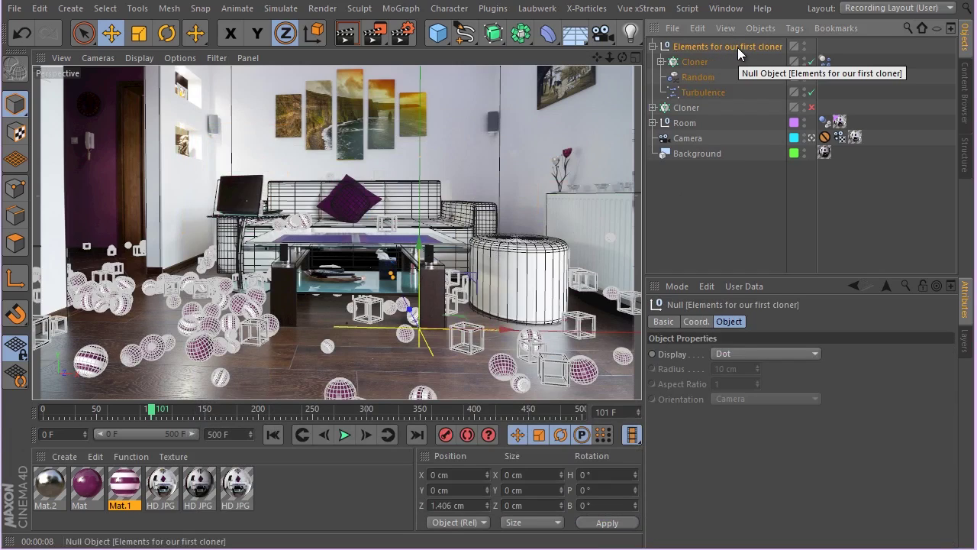
pyautogui.rightClick(738, 48)
pyautogui.moveTo(779, 3)
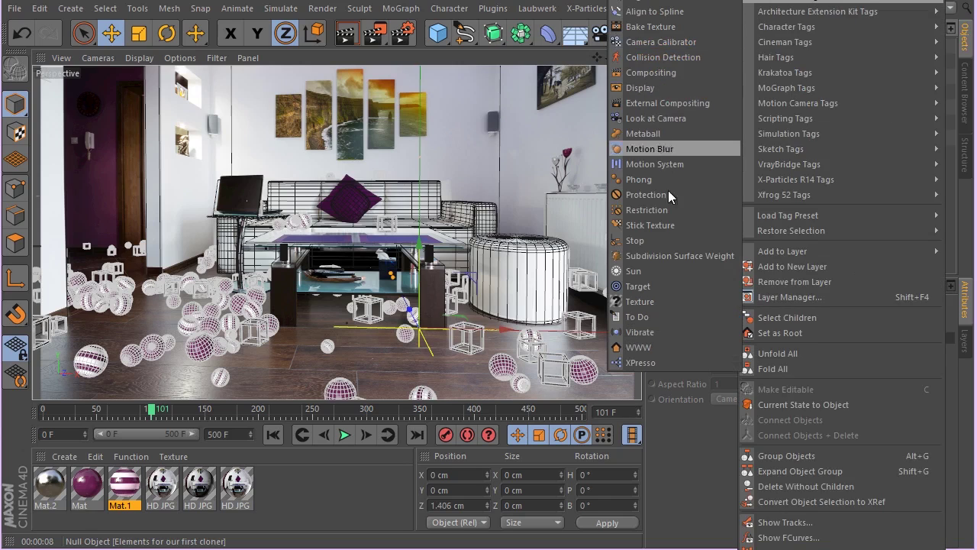
pyautogui.click(646, 362)
pyautogui.moveTo(508, 83); pyautogui.dragTo(541, 41)
pyautogui.moveTo(698, 92); pyautogui.dragTo(324, 159)
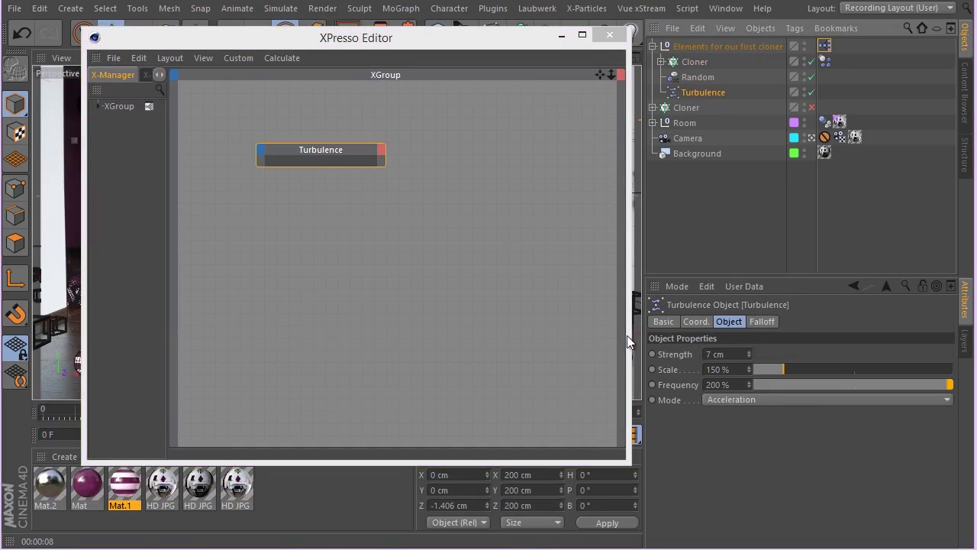
pyautogui.moveTo(672, 355); pyautogui.dragTo(327, 182)
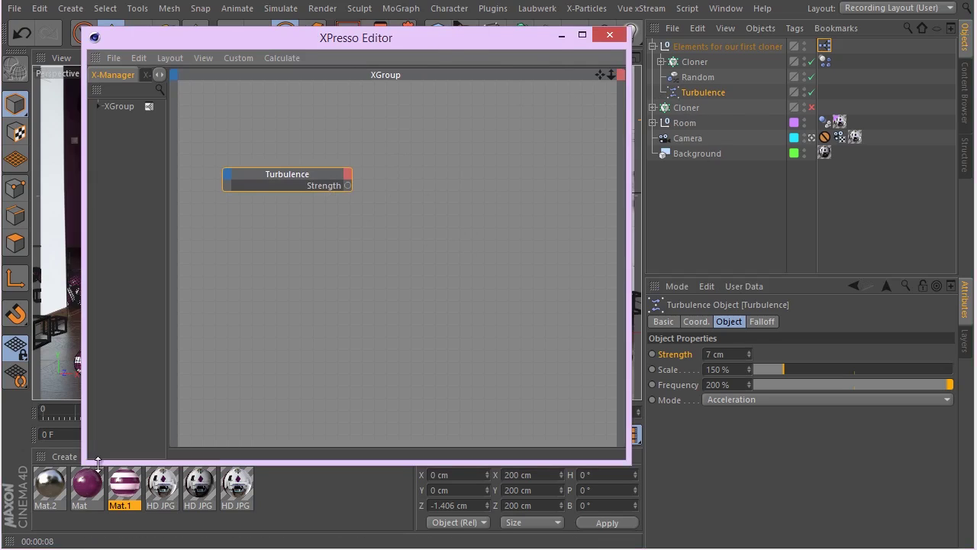
# Add a Mat.1 node with a Luminance Mix Strength input and arrange both nodes apart
pyautogui.moveTo(126, 484); pyautogui.dragTo(412, 186)
pyautogui.click(387, 171)
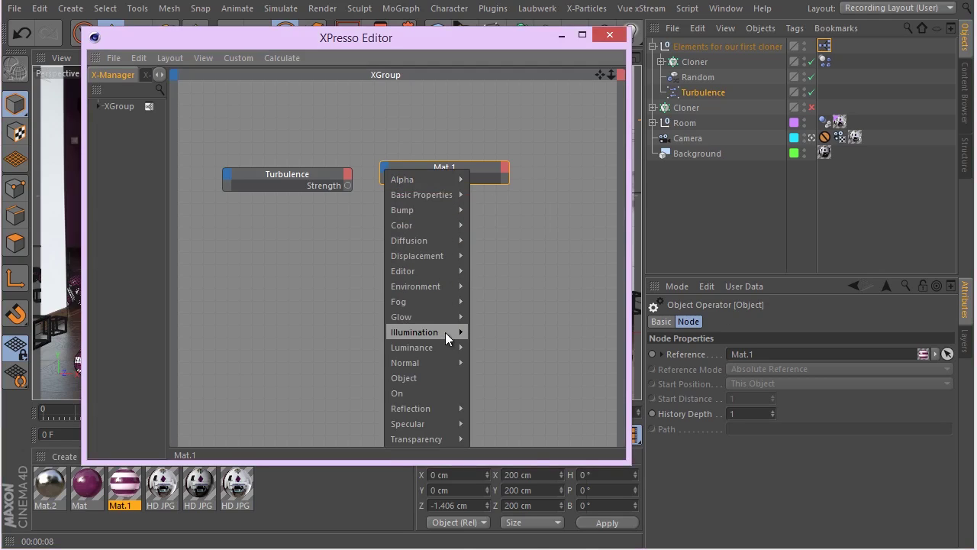
pyautogui.moveTo(462, 348)
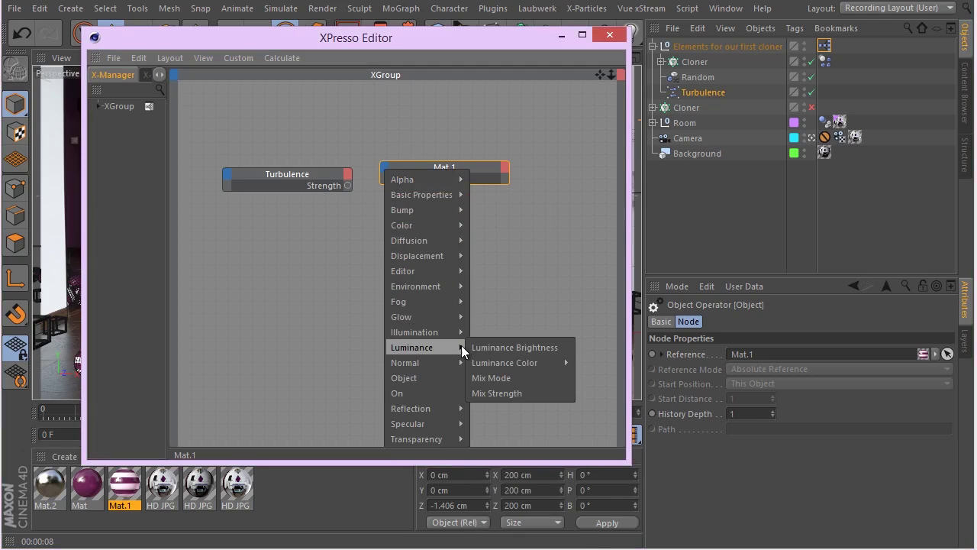
pyautogui.click(525, 392)
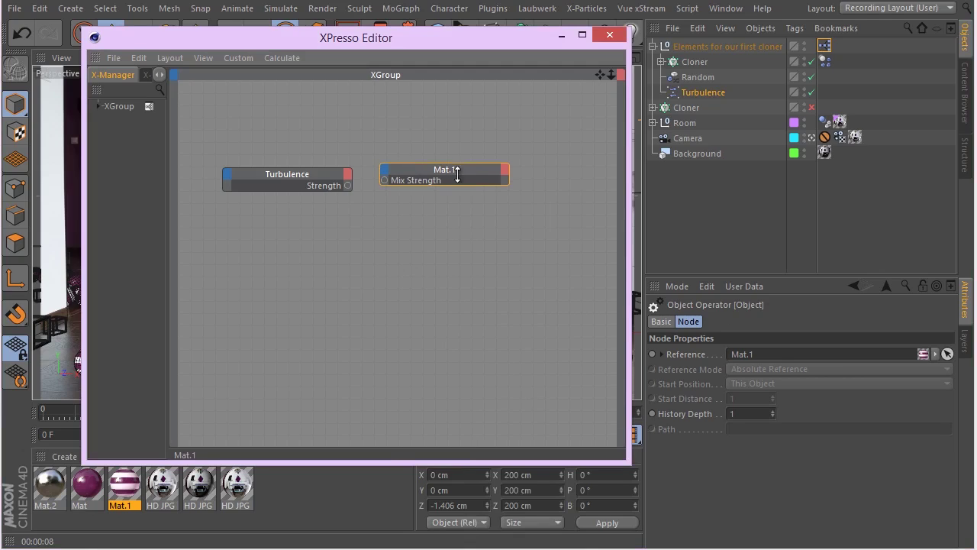
pyautogui.moveTo(451, 167); pyautogui.dragTo(485, 172)
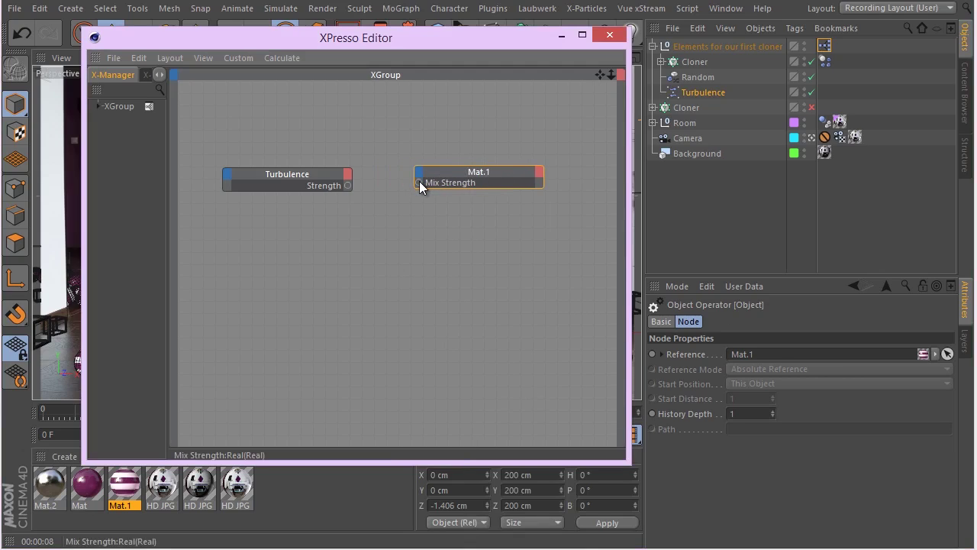
pyautogui.moveTo(459, 172); pyautogui.dragTo(487, 176)
pyautogui.click(276, 176)
pyautogui.moveTo(277, 176); pyautogui.dragTo(246, 174)
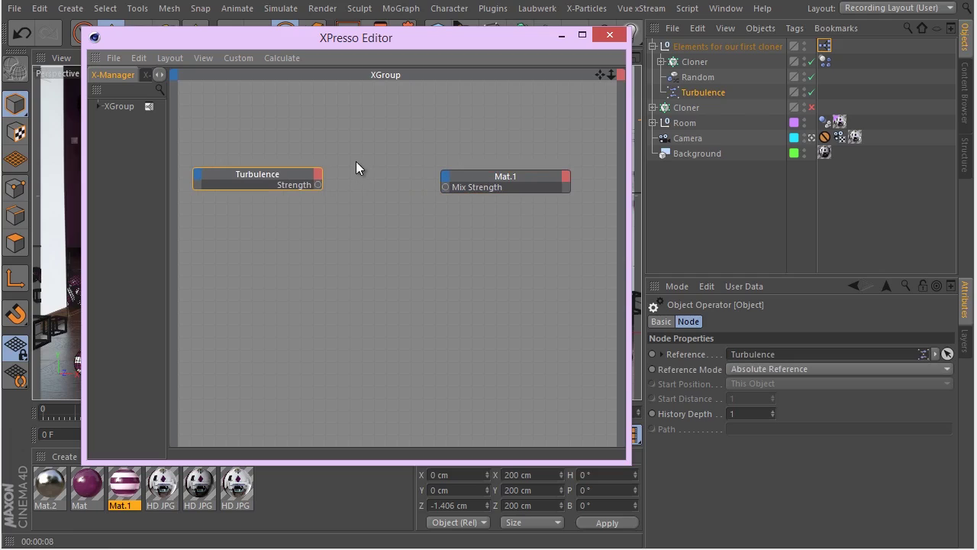
# Add a Range Mapper node from XPresso > Calculate between the Turbulence and Mat.1 nodes
pyautogui.rightClick(357, 162)
pyautogui.moveTo(380, 172)
pyautogui.moveTo(468, 171)
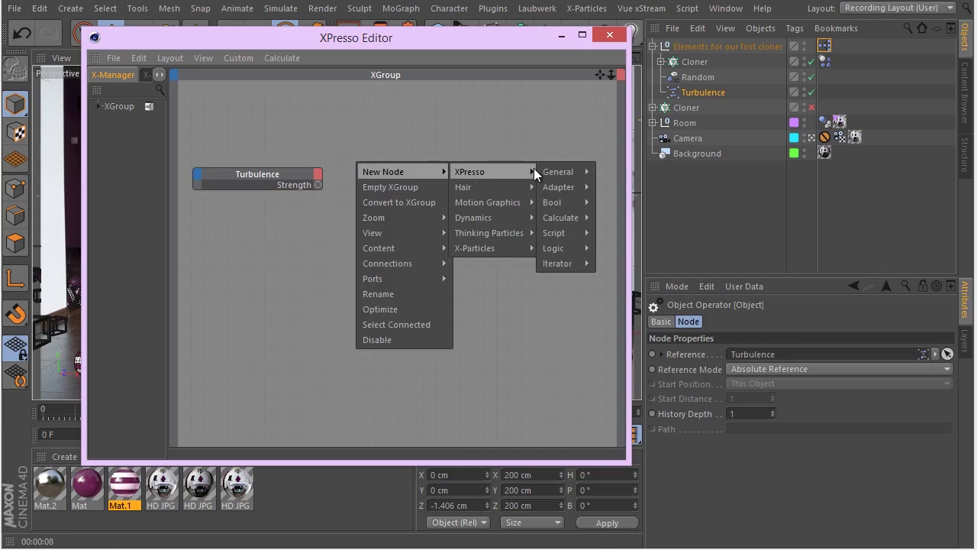
pyautogui.moveTo(547, 171)
pyautogui.moveTo(566, 222)
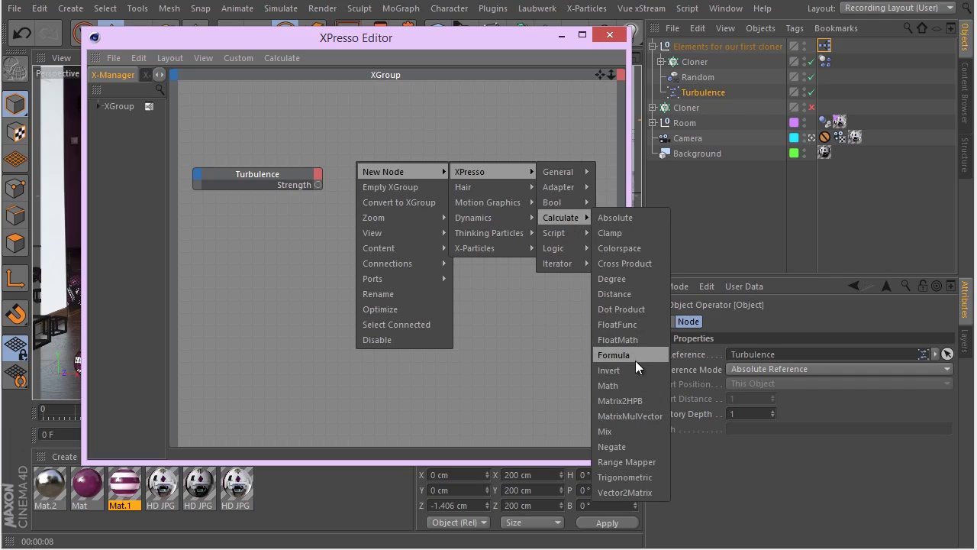
pyautogui.click(643, 461)
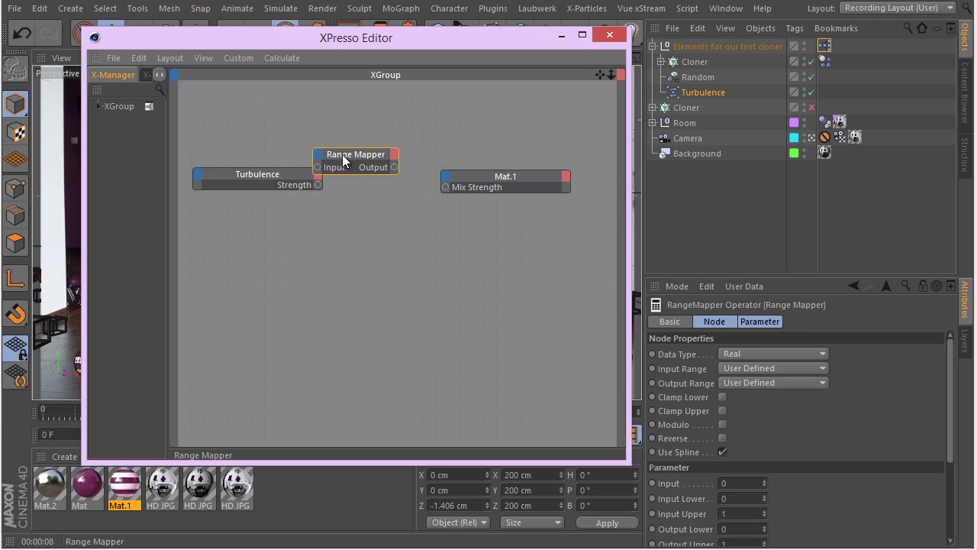
pyautogui.moveTo(372, 175); pyautogui.dragTo(407, 183)
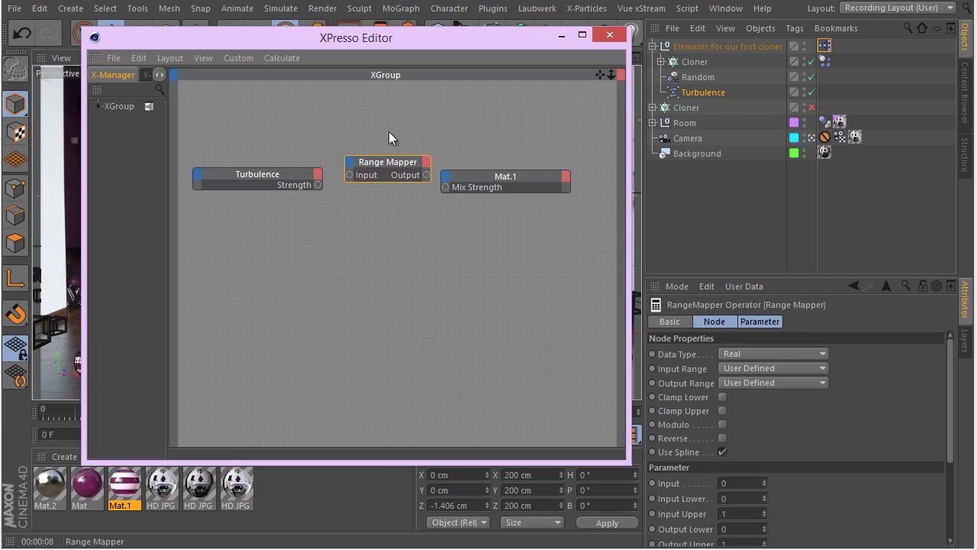
# Set the Range Mapper to Percent output, Input Upper 15 and Output Upper 80%
pyautogui.click(769, 381)
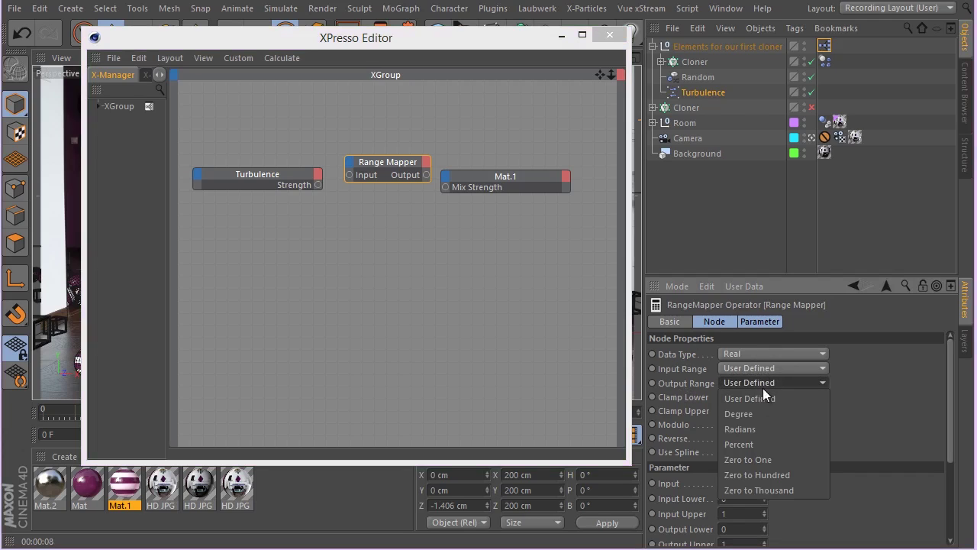
pyautogui.click(771, 444)
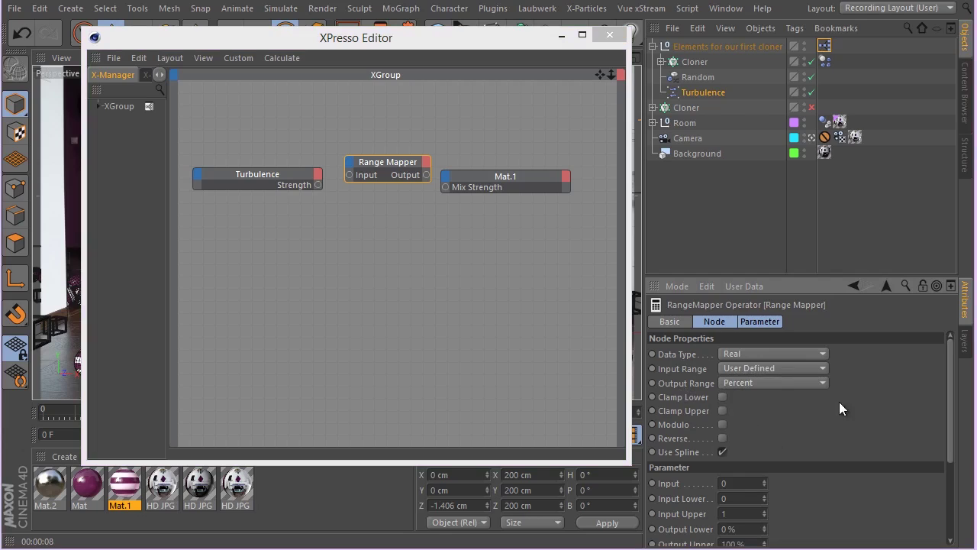
pyautogui.scroll(-3, 875, 446)
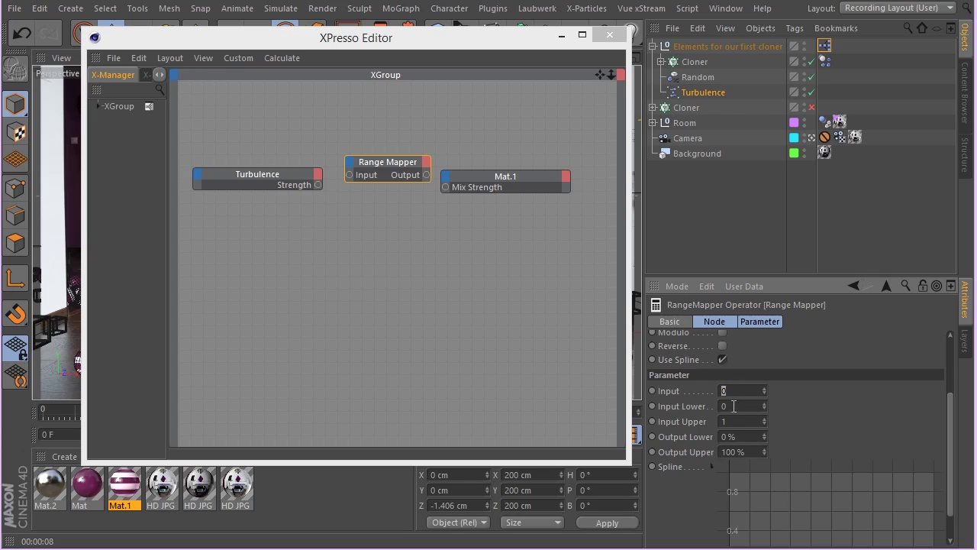
pyautogui.click(733, 407)
pyautogui.click(740, 420)
pyautogui.click(723, 437)
pyautogui.click(752, 452)
pyautogui.write('8')
# Wire Turbulence Strength into the Range Mapper and its output into Mat.1 Mix Strength, then close XPresso
pyautogui.moveTo(486, 179); pyautogui.dragTo(520, 163)
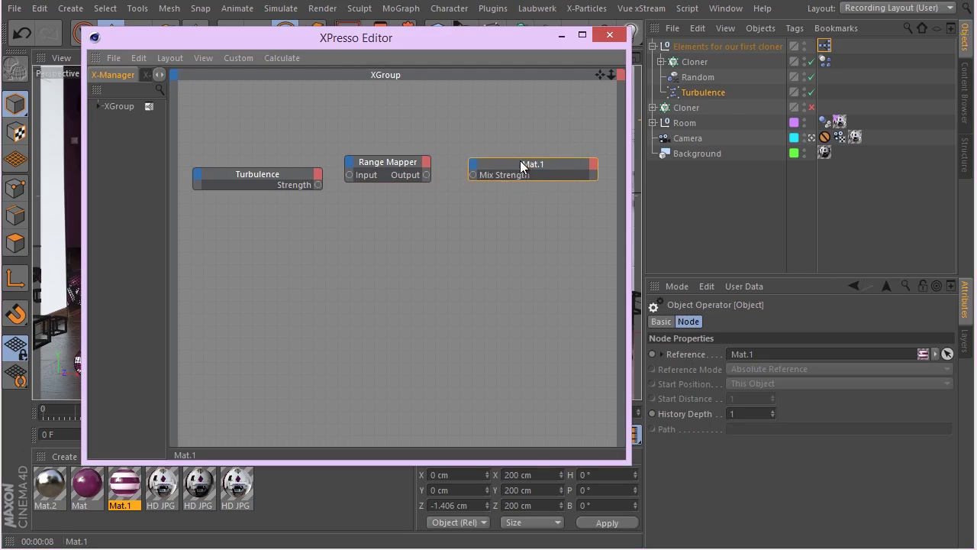
pyautogui.click(457, 168)
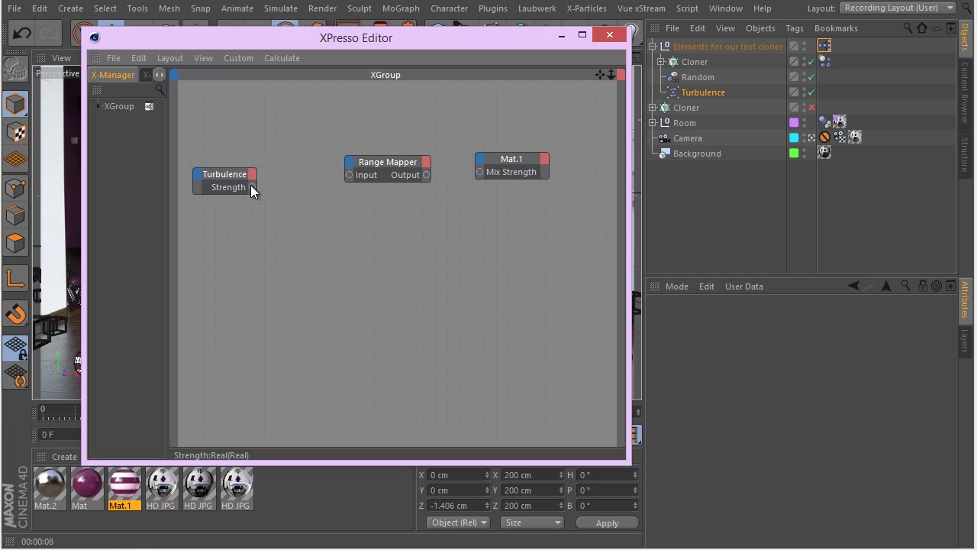
pyautogui.moveTo(253, 188); pyautogui.dragTo(350, 175)
pyautogui.moveTo(479, 174); pyautogui.dragTo(480, 171)
pyautogui.click(602, 40)
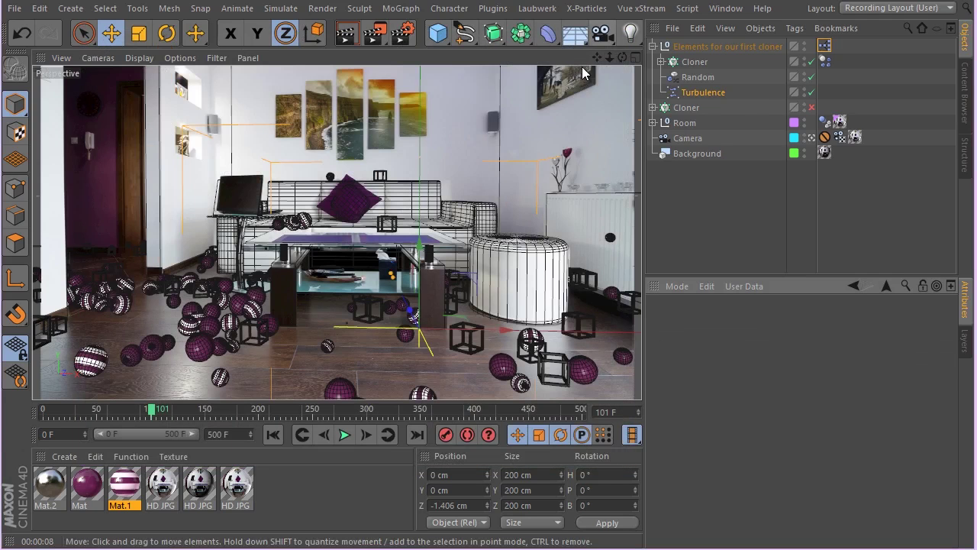
pyautogui.click(705, 92)
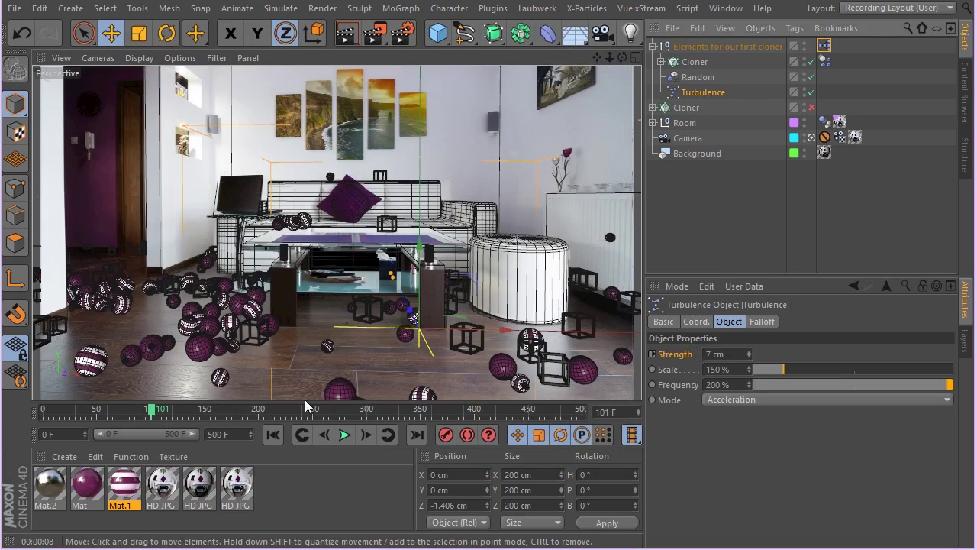
# With Mat.1 open, test the link by lowering Turbulence Strength, then set it to 15 cm
pyautogui.doubleClick(124, 484)
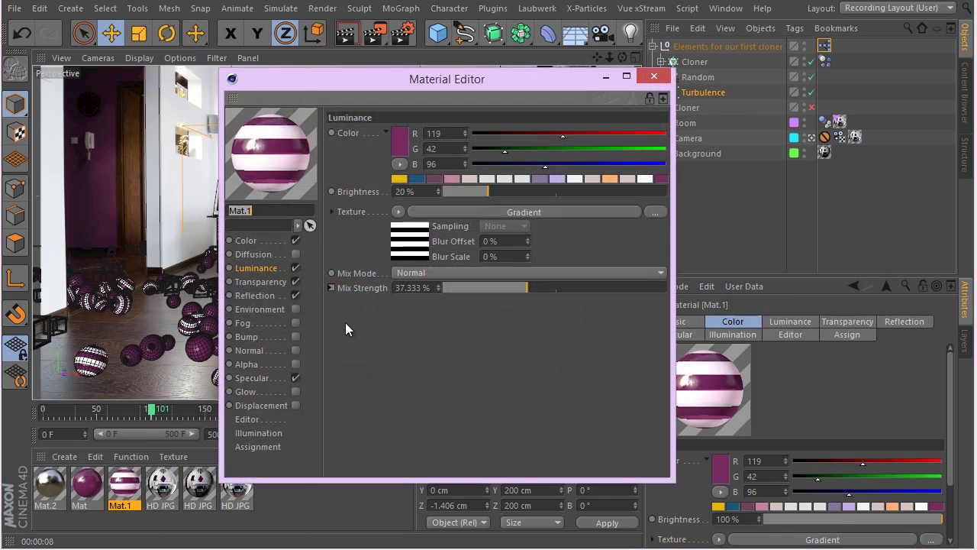
pyautogui.moveTo(517, 87); pyautogui.dragTo(429, 58)
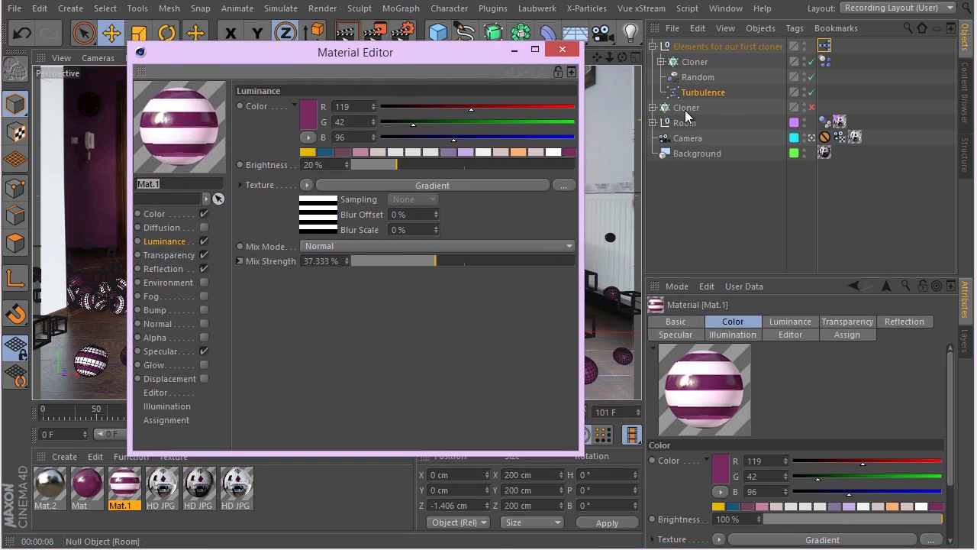
pyautogui.click(708, 92)
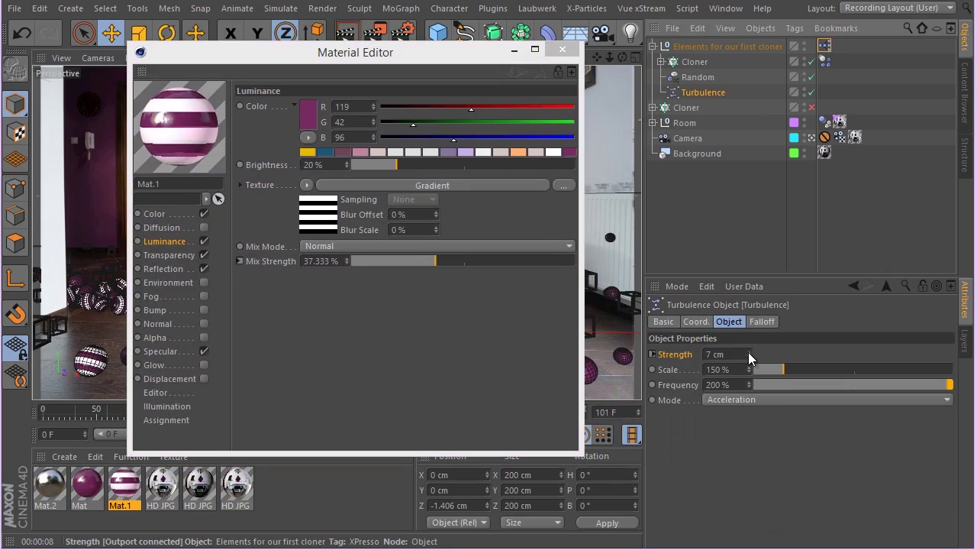
pyautogui.moveTo(749, 356); pyautogui.dragTo(735, 460)
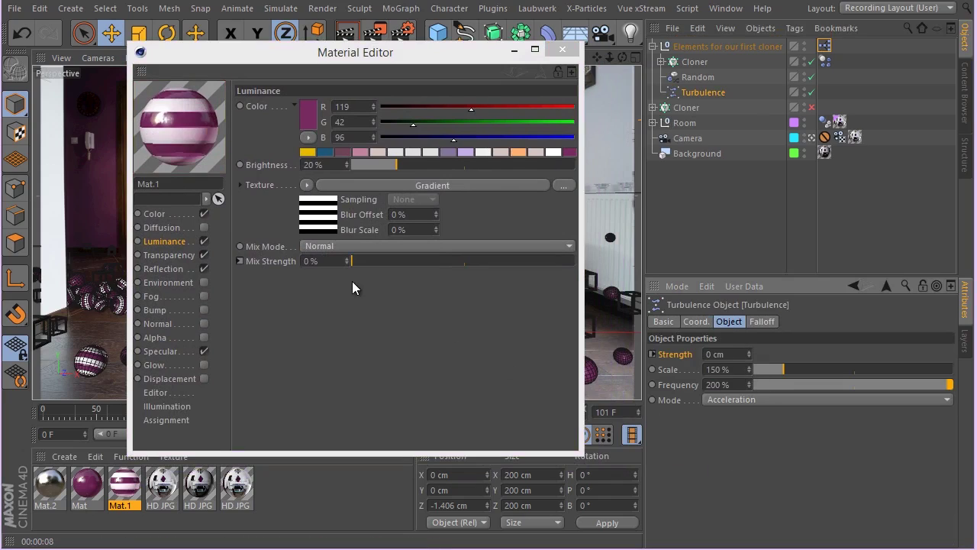
pyautogui.doubleClick(721, 354)
pyautogui.write('15')
pyautogui.press('Return')
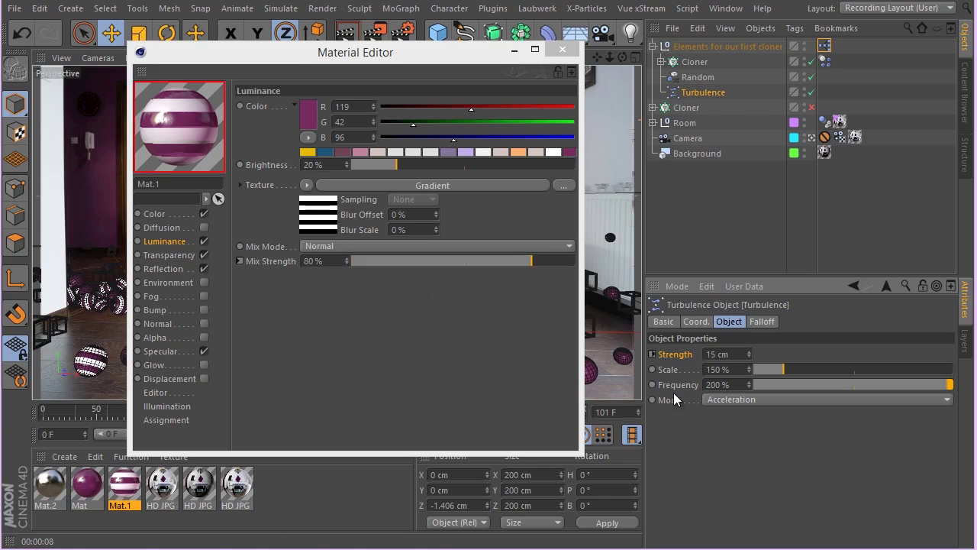
# Check the Range Mapper settings in XPresso, then close the XPresso and Material editors
pyautogui.doubleClick(823, 47)
pyautogui.click(397, 168)
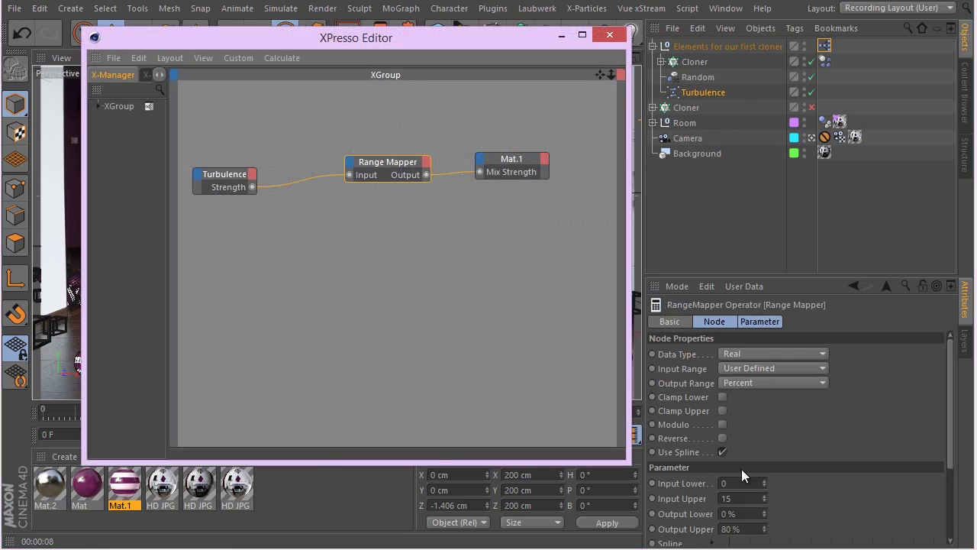
pyautogui.click(610, 35)
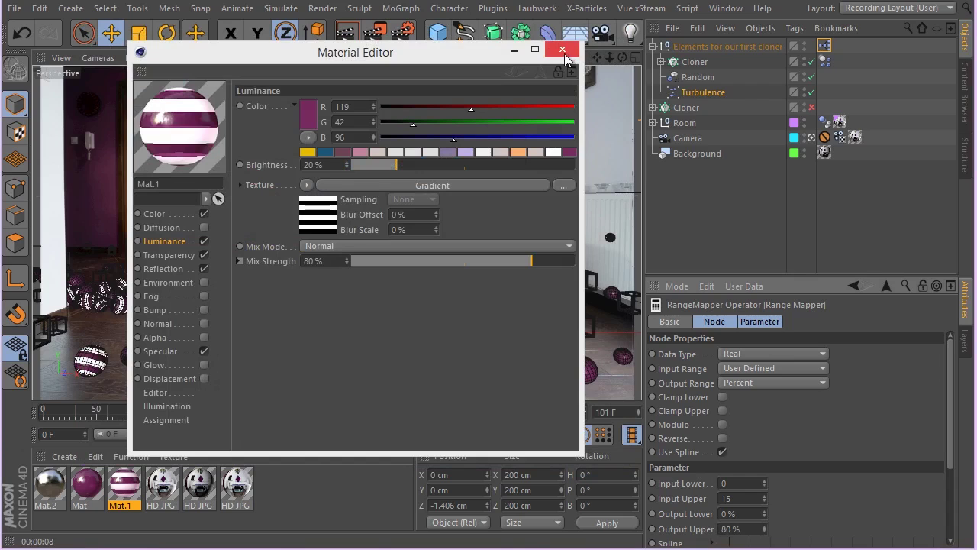
pyautogui.click(563, 50)
pyautogui.click(704, 93)
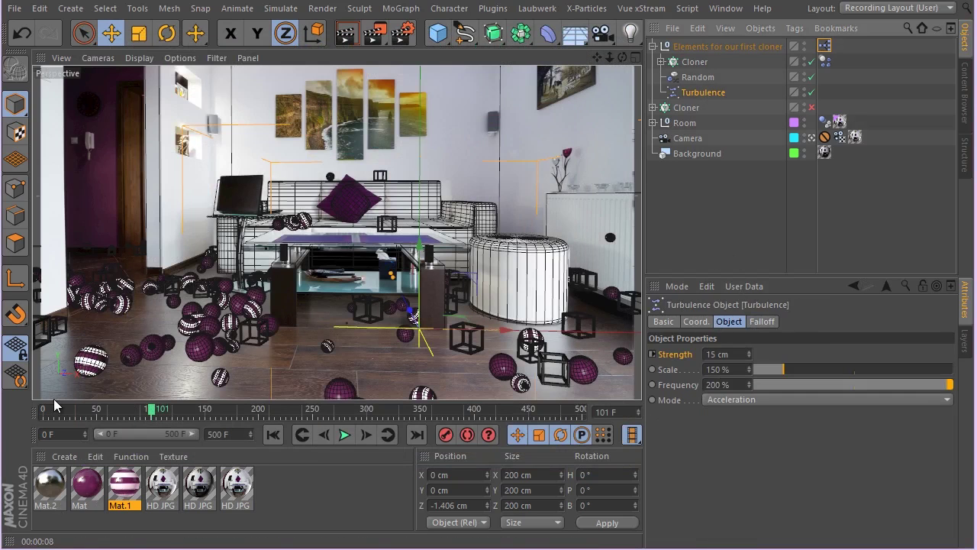
# Key Turbulence Strength at frame 0, then key it at 0 cm on frame 50
pyautogui.moveTo(56, 409); pyautogui.dragTo(24, 416)
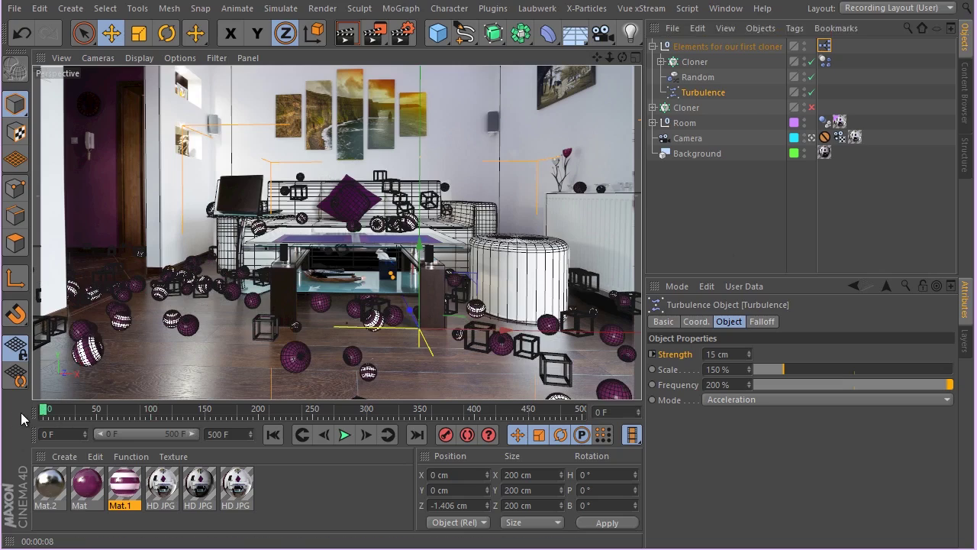
pyautogui.click(653, 355)
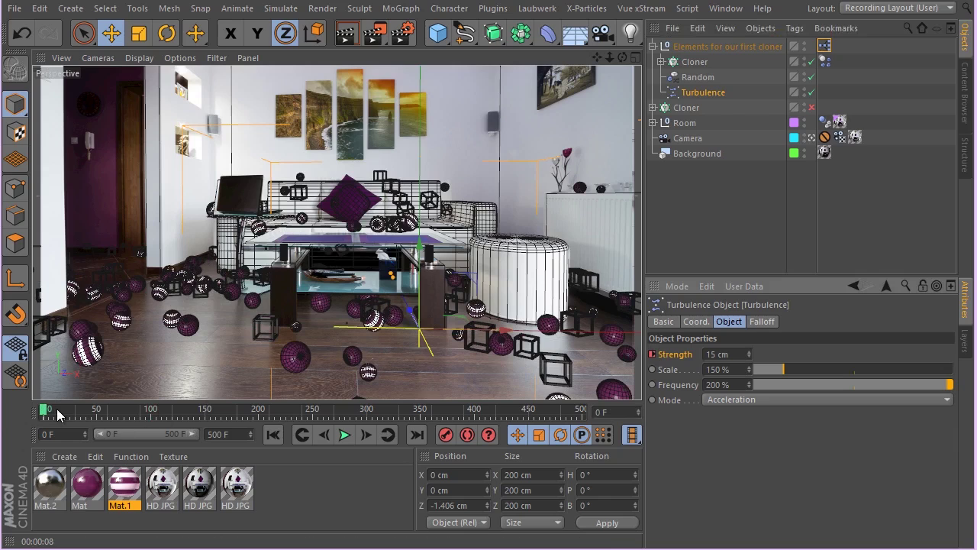
pyautogui.moveTo(58, 409); pyautogui.dragTo(97, 419)
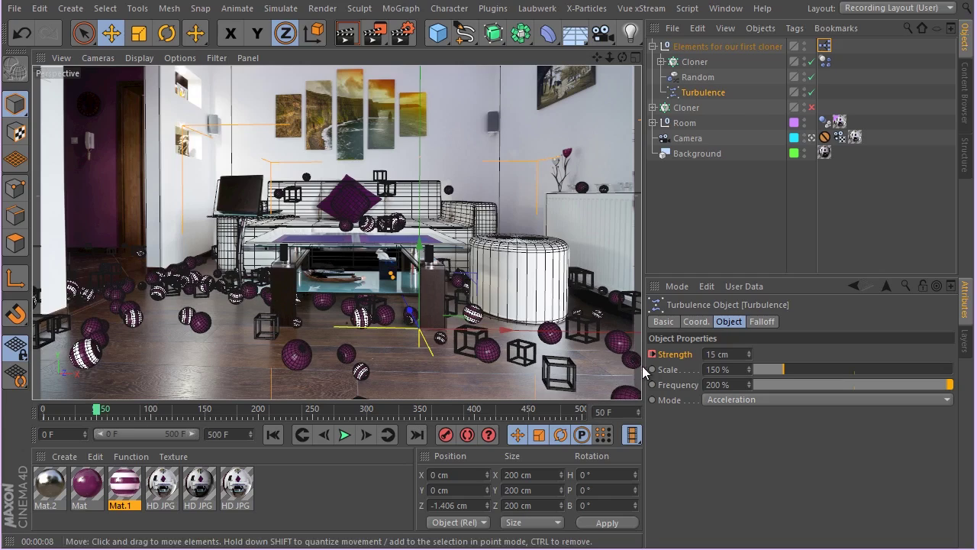
pyautogui.click(711, 355)
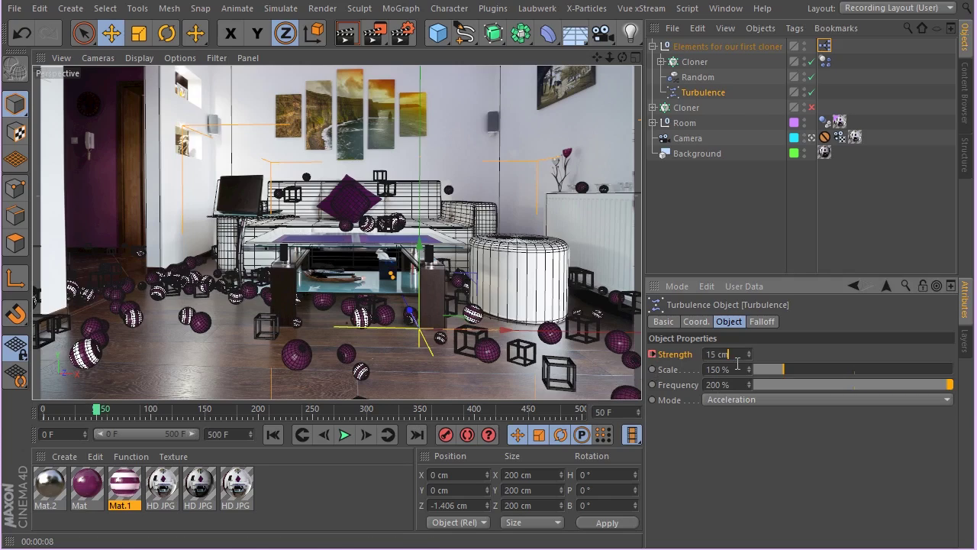
pyautogui.hotkey('ctrl', 'a')
pyautogui.write('0')
pyautogui.press('Return')
pyautogui.click(652, 354)
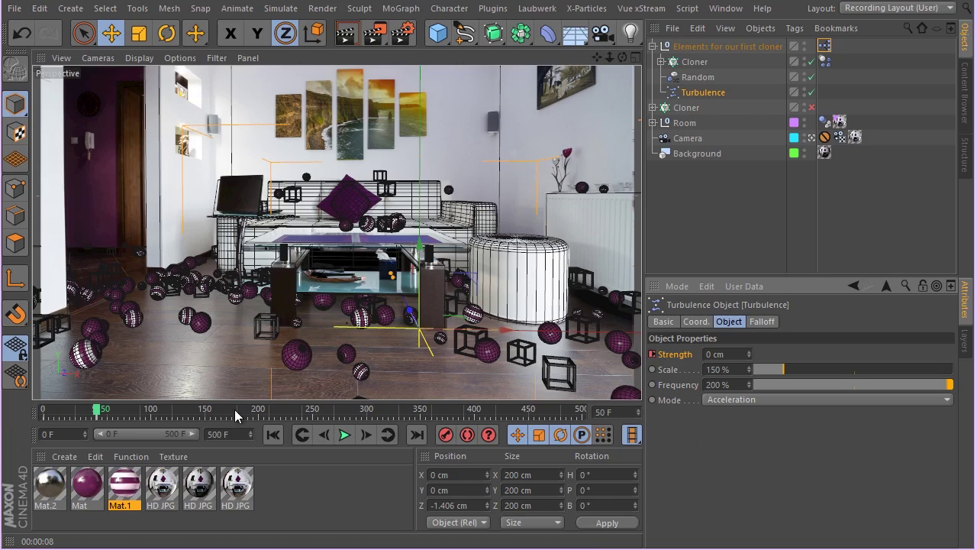
# Return to frame 0 and key Turbulence Strength again at 0 cm
pyautogui.moveTo(102, 413); pyautogui.dragTo(38, 409)
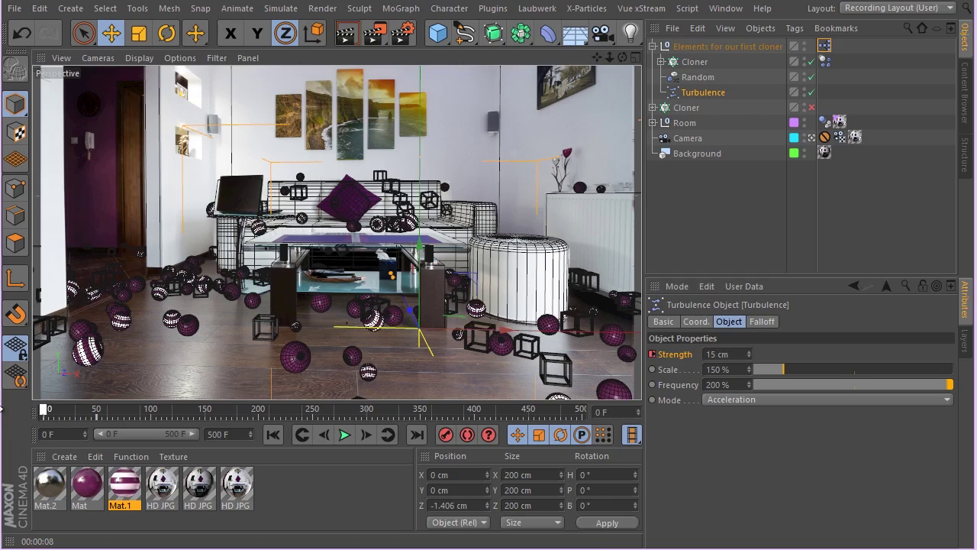
pyautogui.doubleClick(722, 354)
pyautogui.write('0')
pyautogui.press('Return')
pyautogui.click(652, 354)
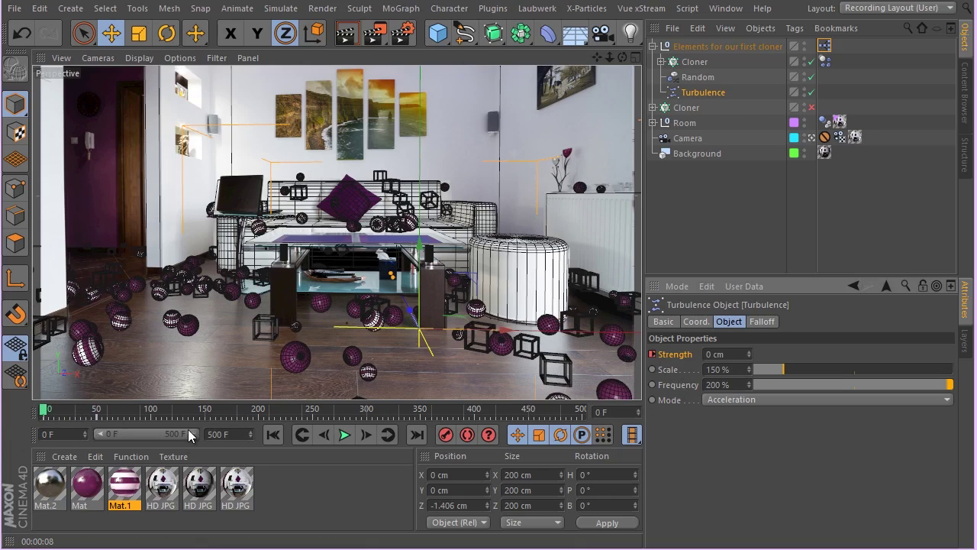
# Shorten the preview range to about 160 frames and move to frame 55
pyautogui.moveTo(190, 433); pyautogui.dragTo(137, 431)
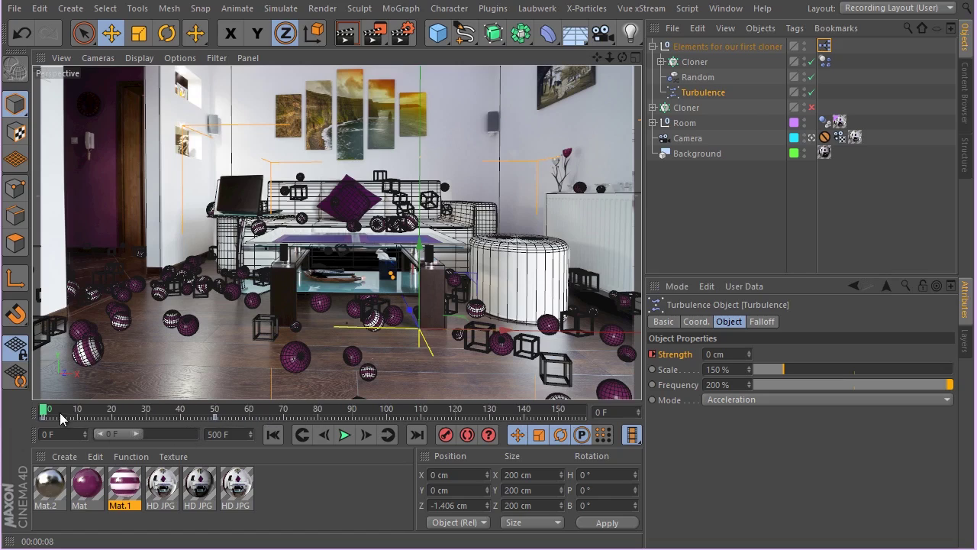
pyautogui.moveTo(66, 408); pyautogui.dragTo(232, 410)
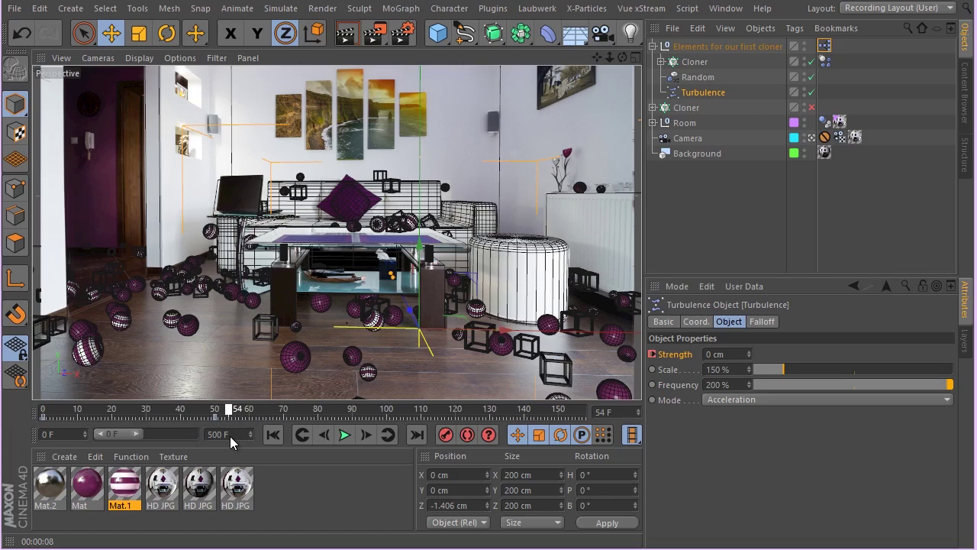
pyautogui.click(233, 410)
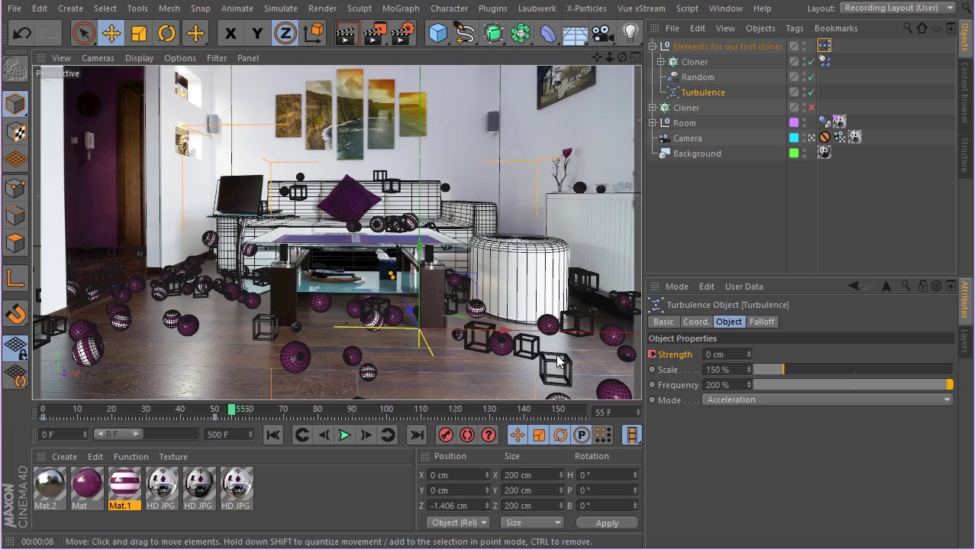
pyautogui.click(722, 354)
pyautogui.write('1')
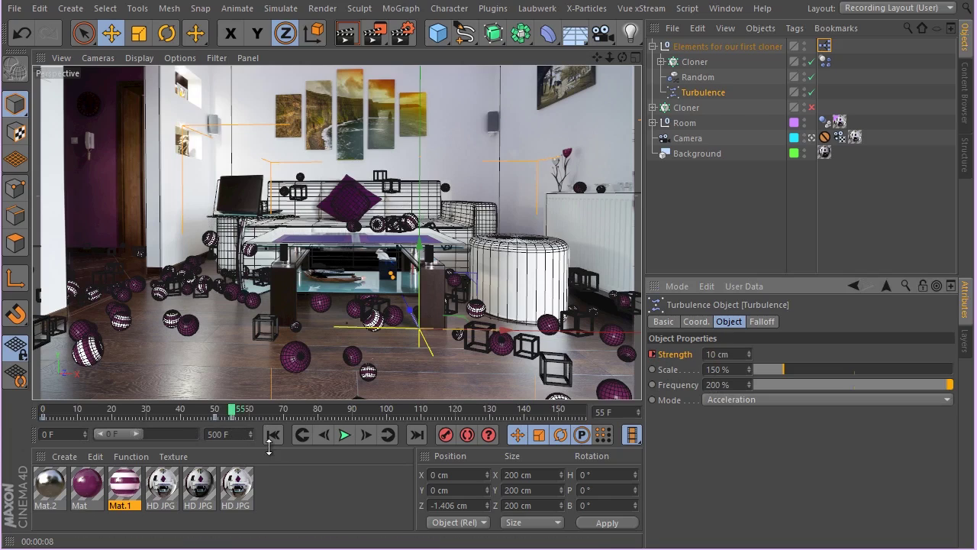
# Key Turbulence Strength at 0 cm on frame 115, then scrub ahead past frame 146
pyautogui.moveTo(231, 402)
pyautogui.mouseDown()
pyautogui.moveTo(375, 410)
pyautogui.moveTo(396, 425)
pyautogui.moveTo(420, 409)
pyautogui.moveTo(438, 413)
pyautogui.mouseUp()
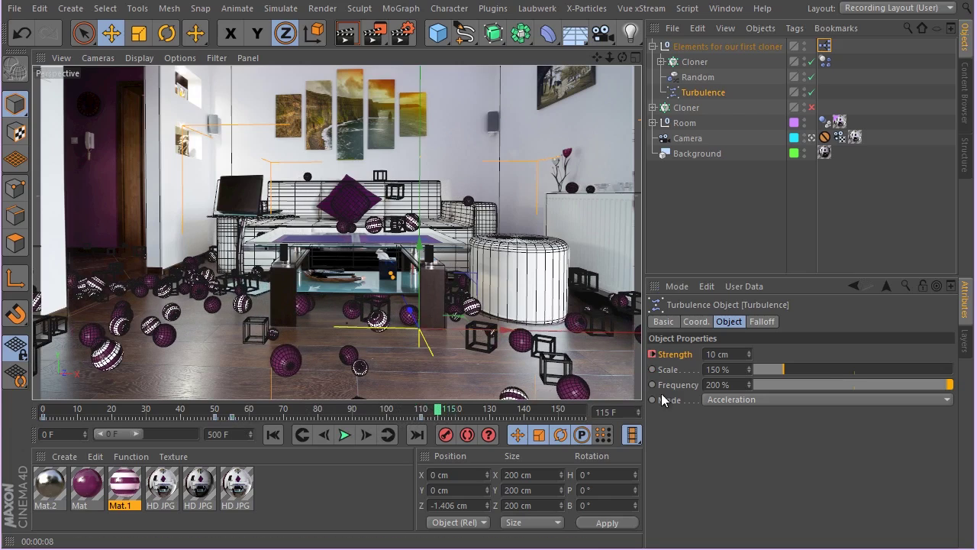
pyautogui.click(721, 353)
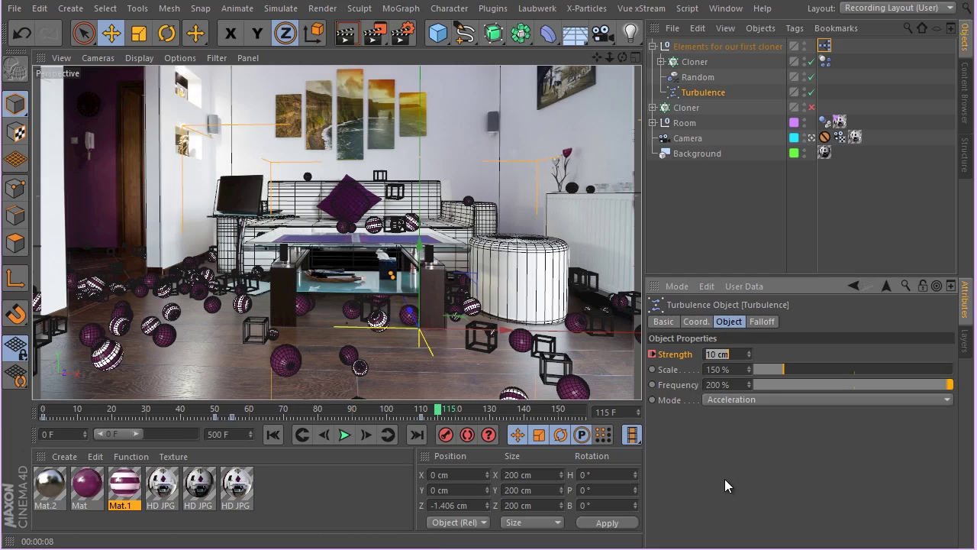
pyautogui.write('0')
pyautogui.press('Return')
pyautogui.click(653, 354)
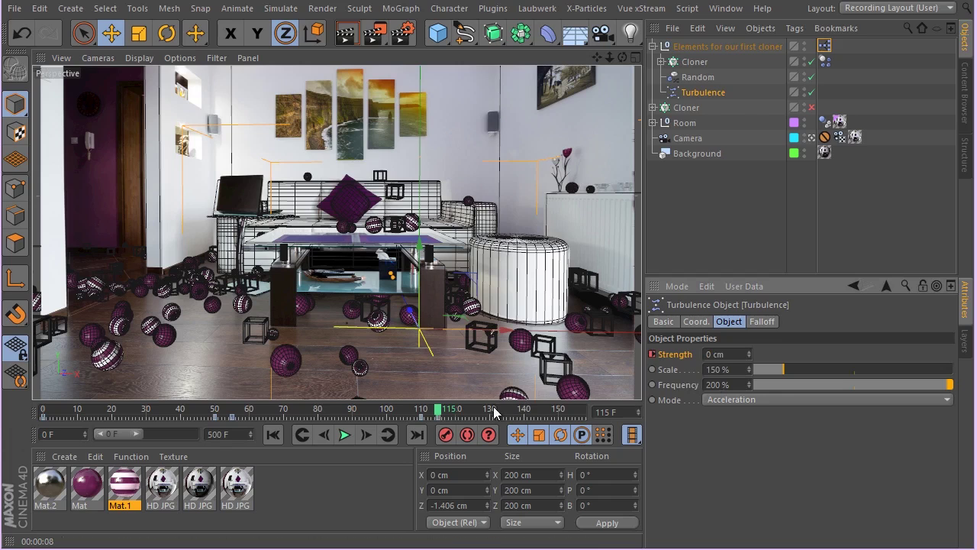
pyautogui.moveTo(440, 402); pyautogui.dragTo(575, 424)
# Key Turbulence Strength at 15 cm on frame 160
pyautogui.moveTo(123, 438); pyautogui.dragTo(130, 433)
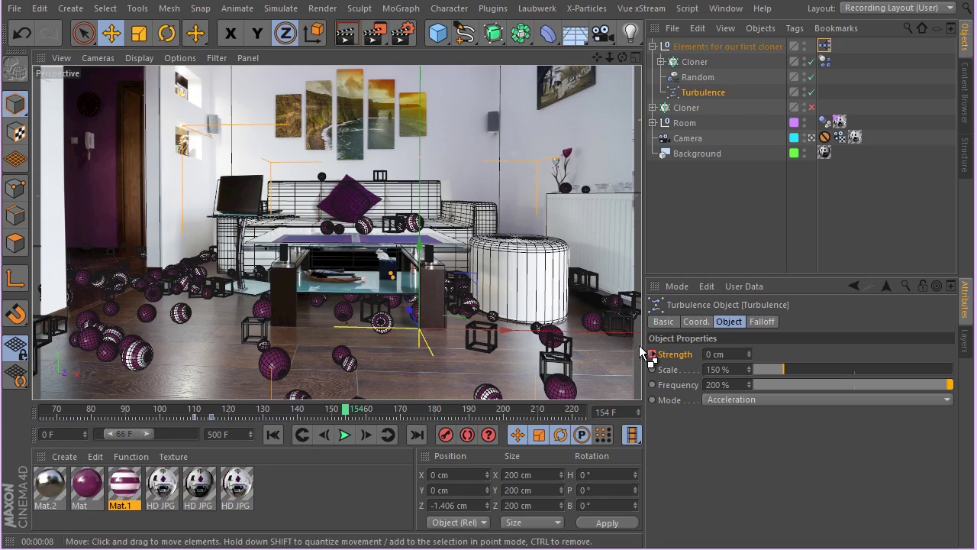
pyautogui.moveTo(347, 400); pyautogui.dragTo(367, 410)
pyautogui.click(725, 354)
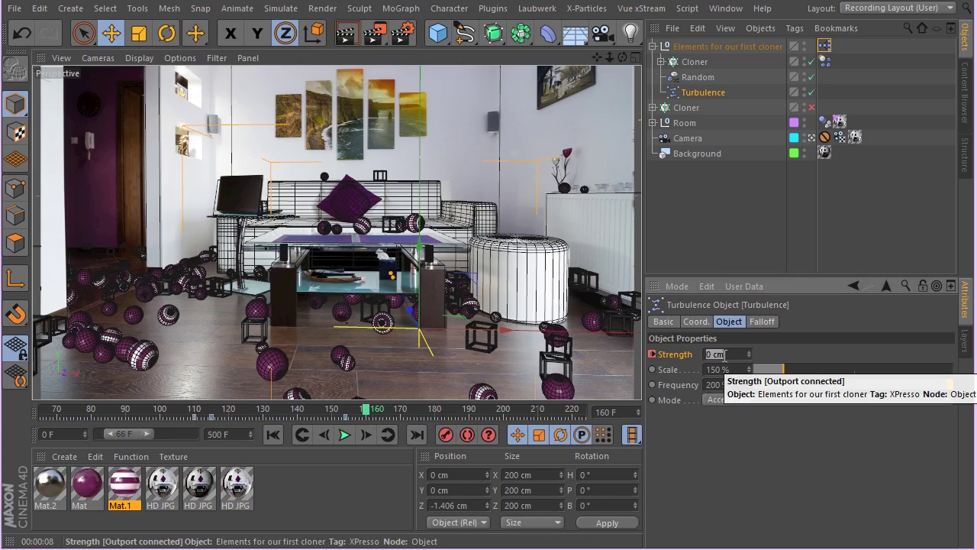
pyautogui.click(653, 354)
# Key Turbulence Strength back to 0 cm at frame 185
pyautogui.moveTo(388, 415); pyautogui.dragTo(464, 412)
pyautogui.click(652, 355)
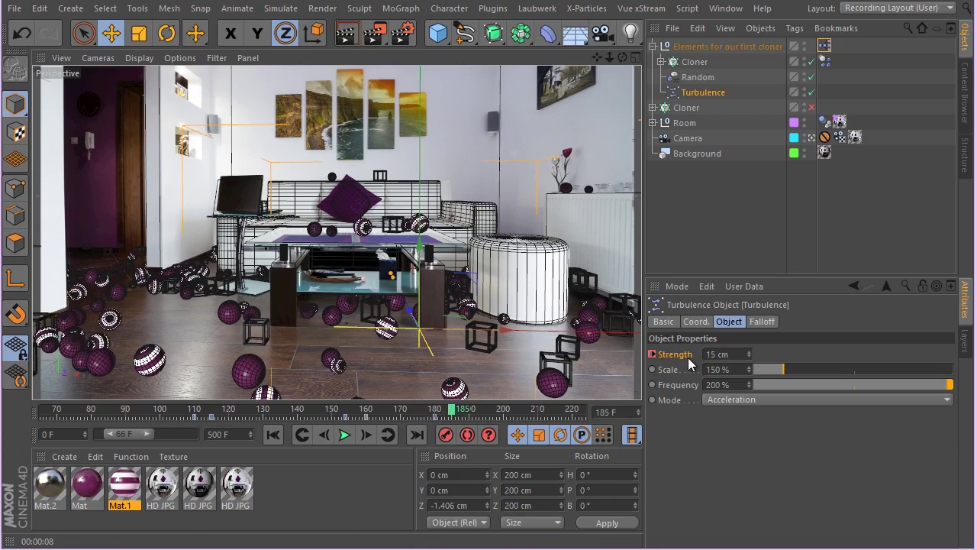
pyautogui.click(710, 355)
pyautogui.write('0')
pyautogui.press('Return')
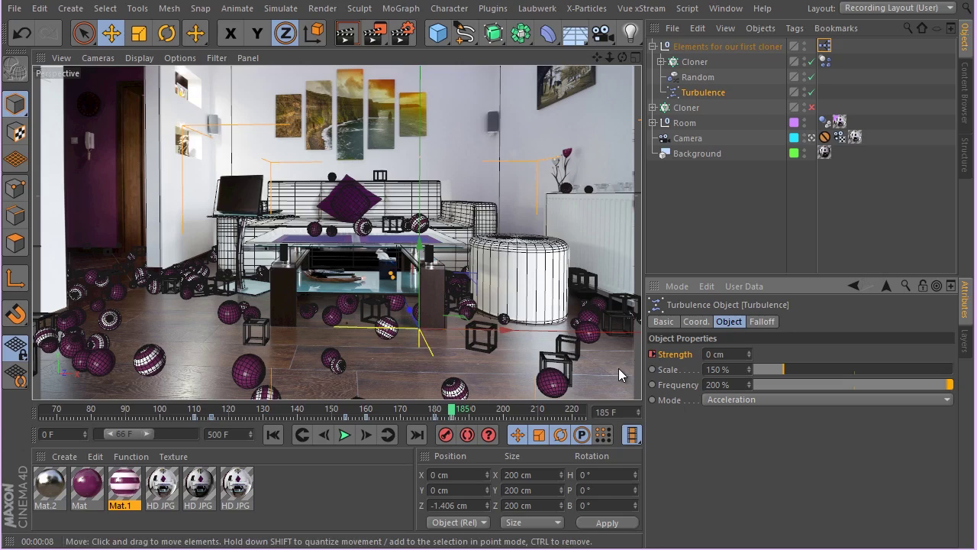
pyautogui.moveTo(456, 411); pyautogui.dragTo(483, 432)
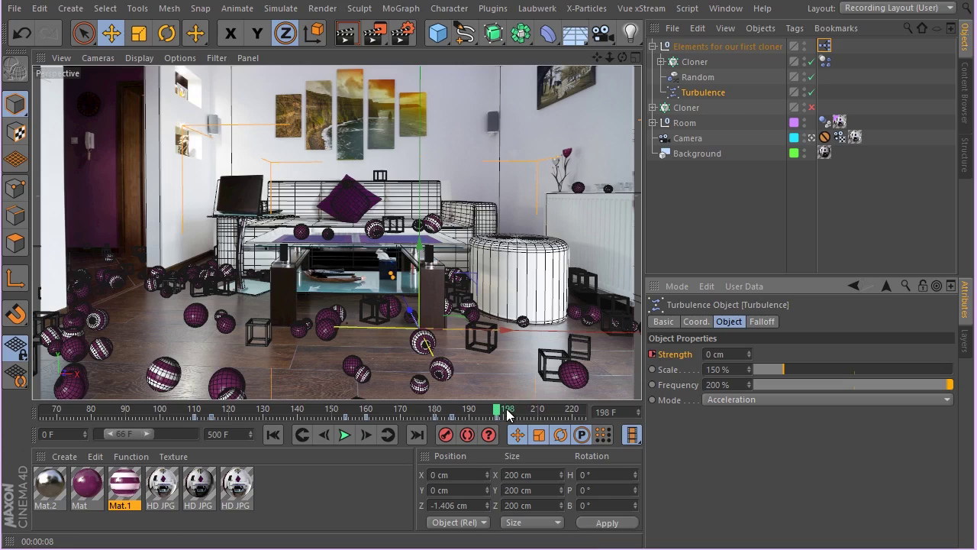
# Set Turbulence Strength to 8 cm at frame 204
pyautogui.moveTo(507, 414); pyautogui.dragTo(520, 416)
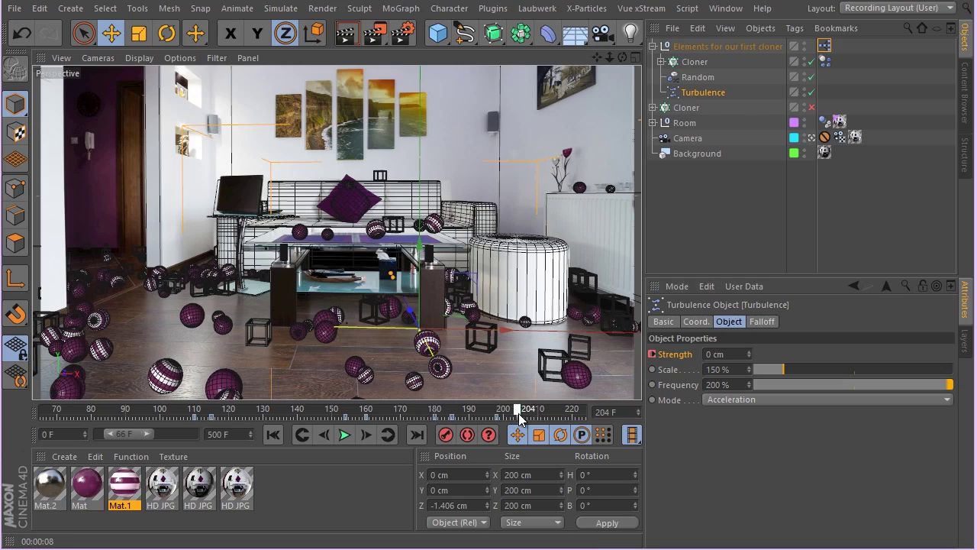
pyautogui.click(729, 354)
pyautogui.write('8')
pyautogui.press('Return')
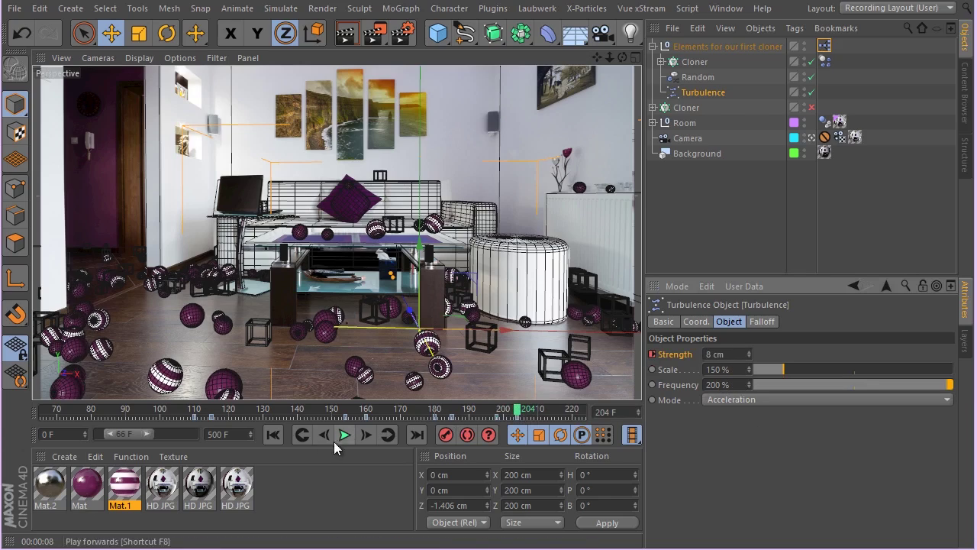
# Widen the timeline view and set Turbulence Strength to 0 cm at frame 249
pyautogui.moveTo(140, 430); pyautogui.dragTo(148, 429)
pyautogui.moveTo(369, 413); pyautogui.dragTo(489, 424)
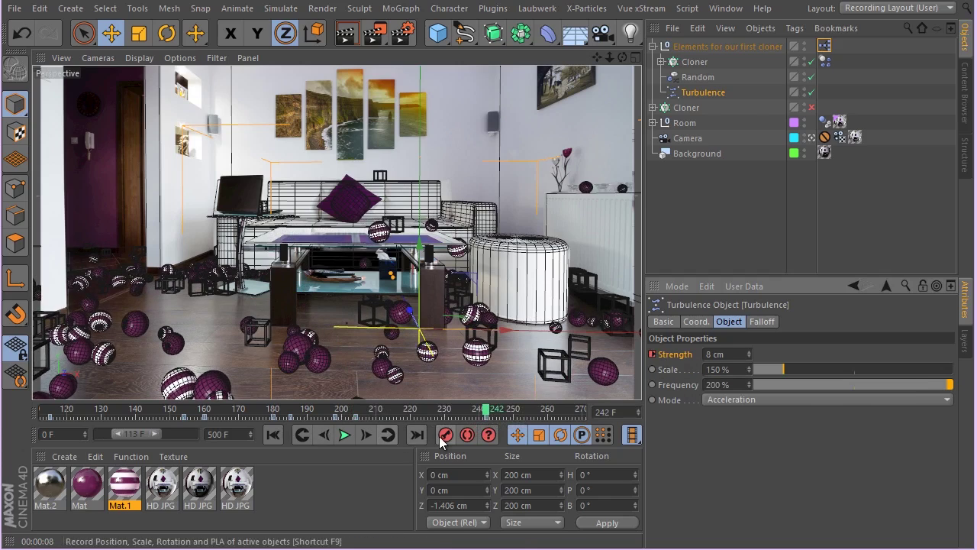
pyautogui.moveTo(149, 434); pyautogui.dragTo(167, 434)
pyautogui.moveTo(351, 416); pyautogui.dragTo(355, 413)
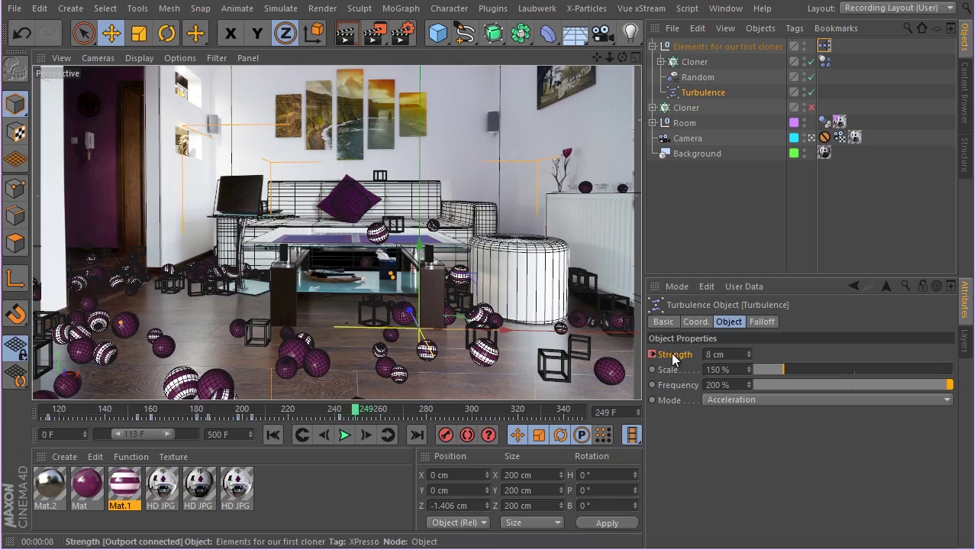
pyautogui.click(304, 412)
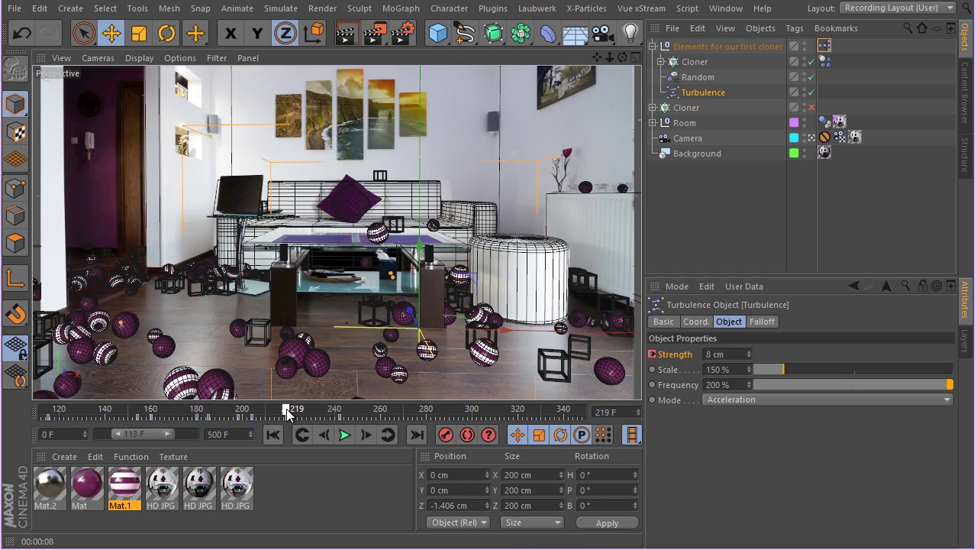
pyautogui.moveTo(287, 413); pyautogui.dragTo(356, 410)
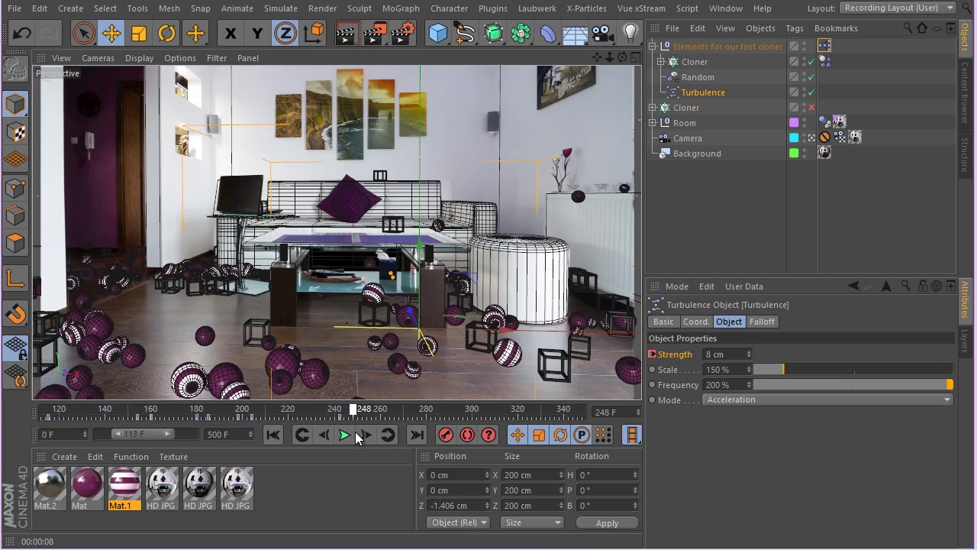
pyautogui.doubleClick(707, 355)
pyautogui.write('0')
pyautogui.press('Return')
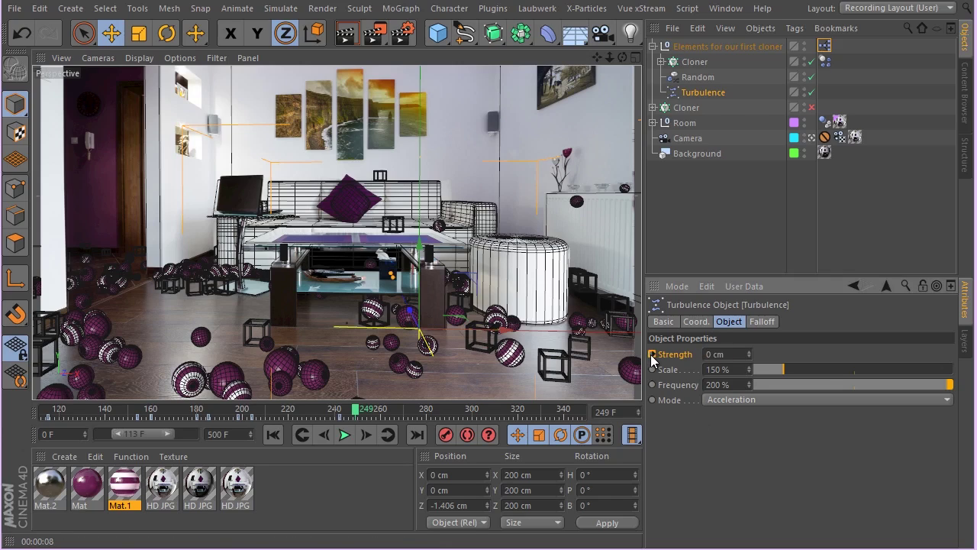
# Make the animation end at frame 300 and set Strength to 8 cm at frame 276
pyautogui.doubleClick(228, 435)
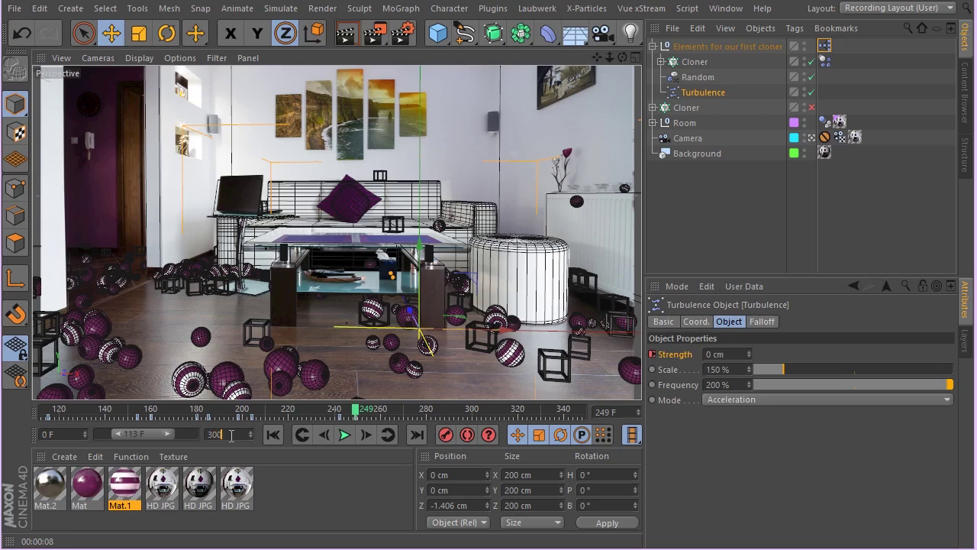
pyautogui.press('Return')
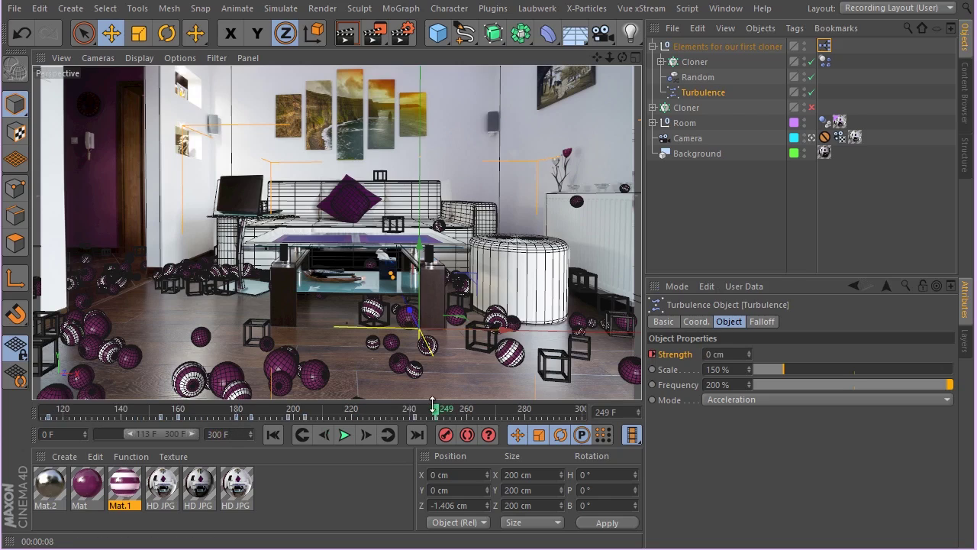
pyautogui.moveTo(434, 413); pyautogui.dragTo(502, 419)
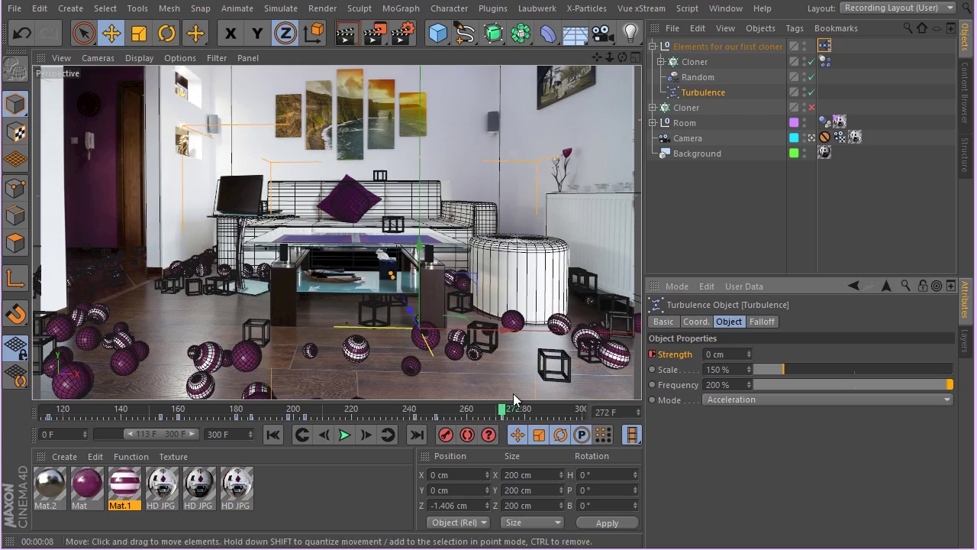
pyautogui.moveTo(507, 405); pyautogui.dragTo(518, 412)
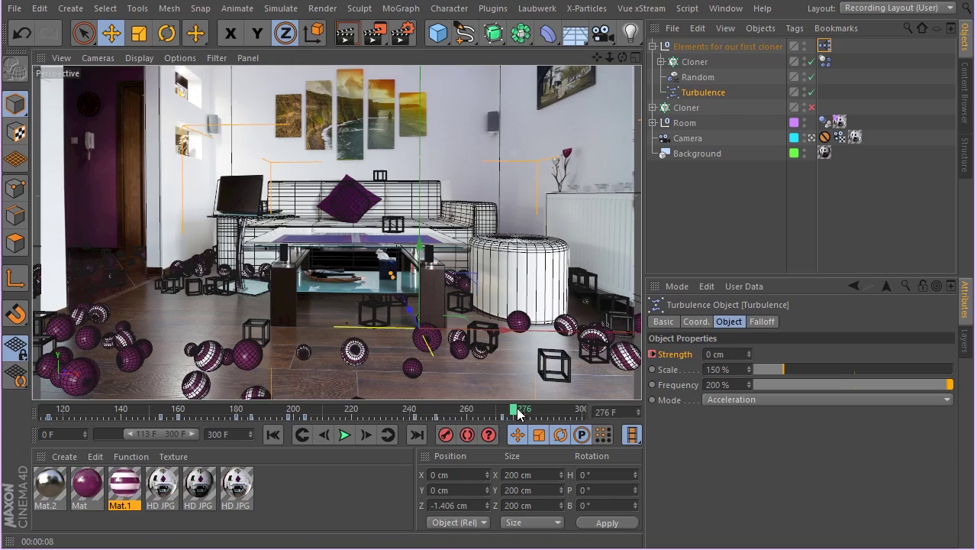
pyautogui.click(714, 354)
pyautogui.write('8')
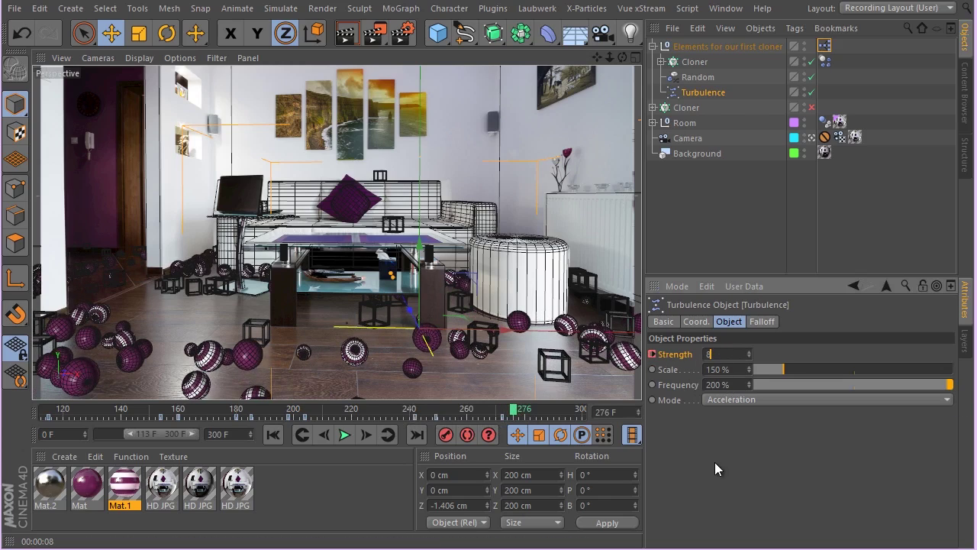
pyautogui.press('Return')
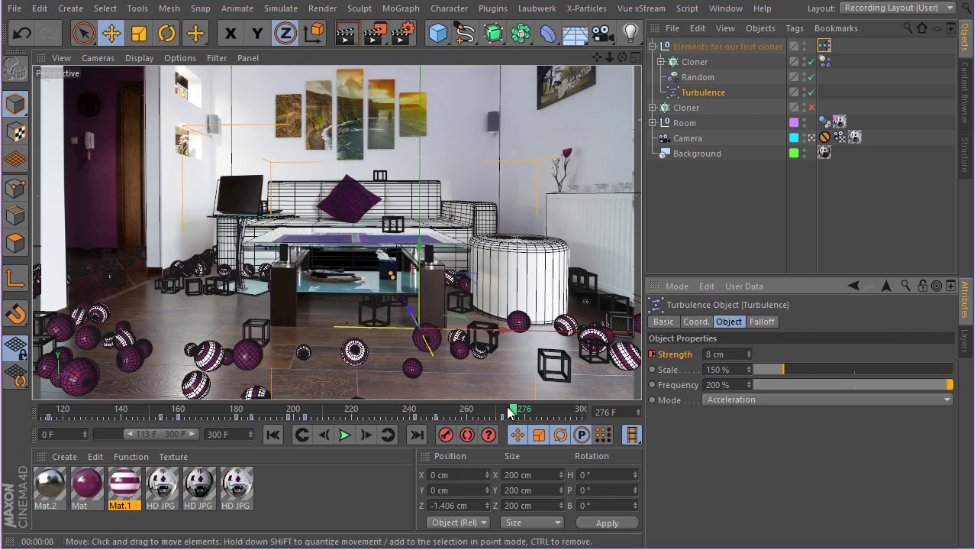
pyautogui.moveTo(520, 413); pyautogui.dragTo(569, 413)
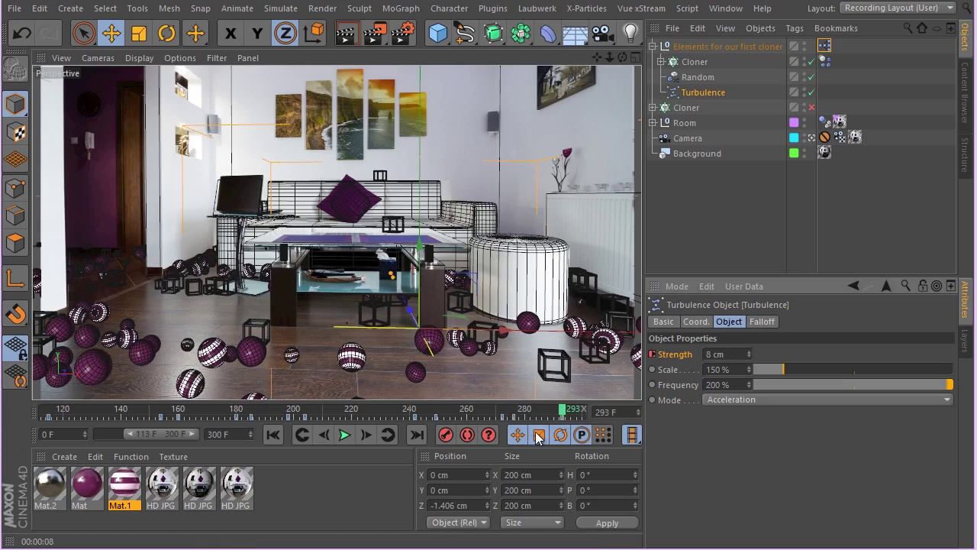
# Play the animation from the start while watching Mat.1's settings, then close the Material Editor
pyautogui.click(273, 437)
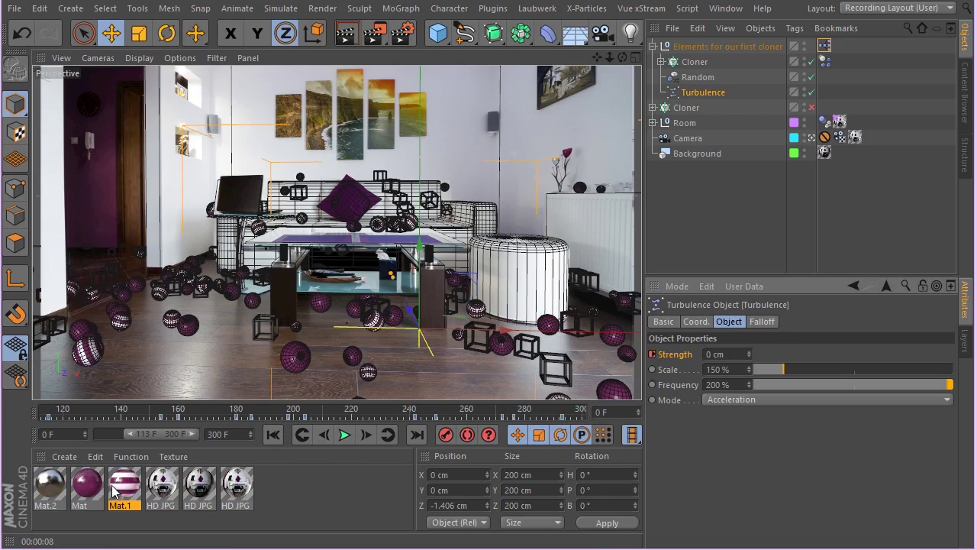
pyautogui.doubleClick(116, 491)
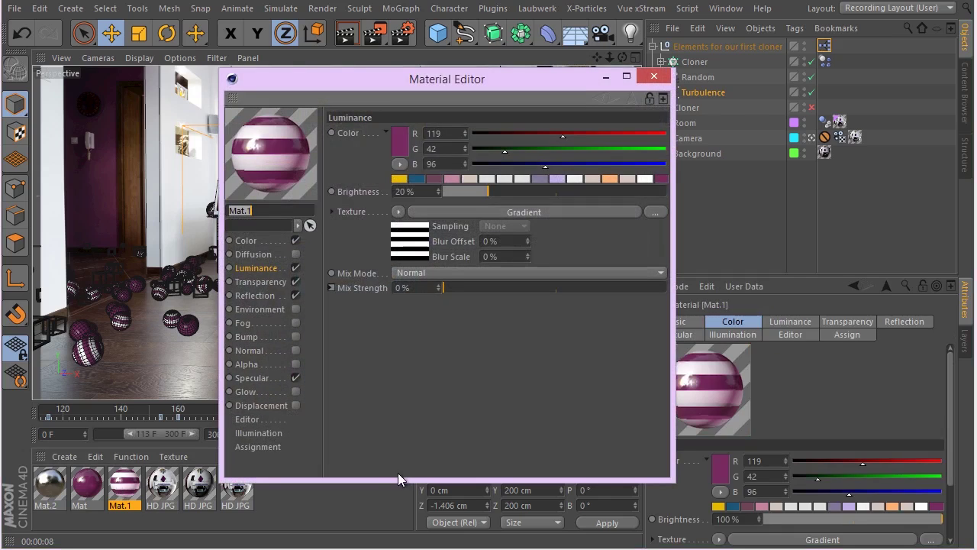
pyautogui.moveTo(387, 460); pyautogui.dragTo(387, 372)
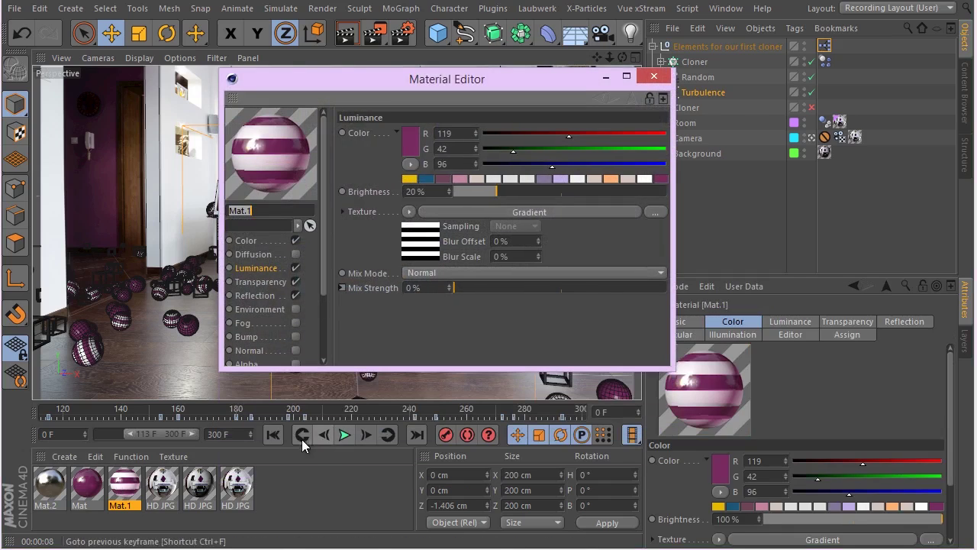
pyautogui.click(344, 435)
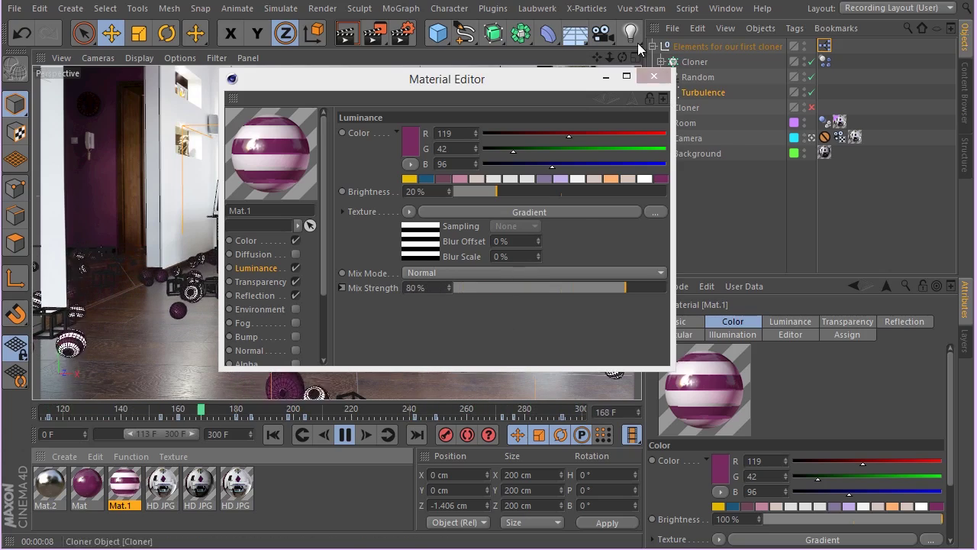
pyautogui.click(654, 76)
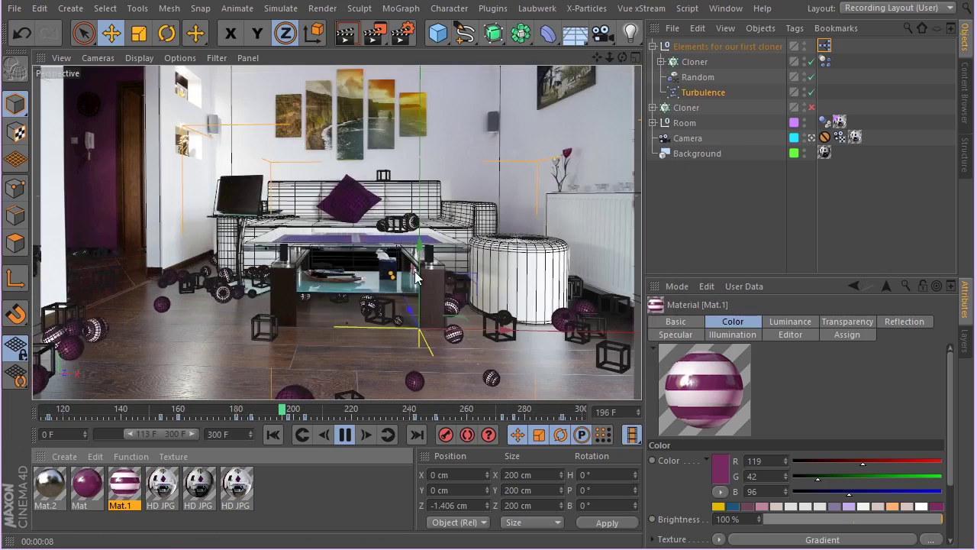
# Restart playback from the beginning and pause around frame 203 to inspect the spheres
pyautogui.click(346, 434)
pyautogui.click(273, 434)
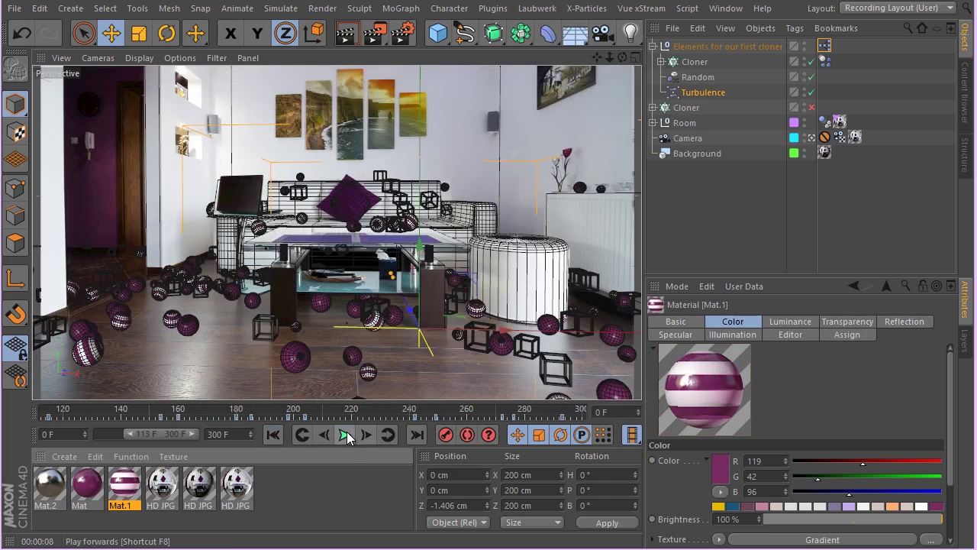
pyautogui.click(345, 434)
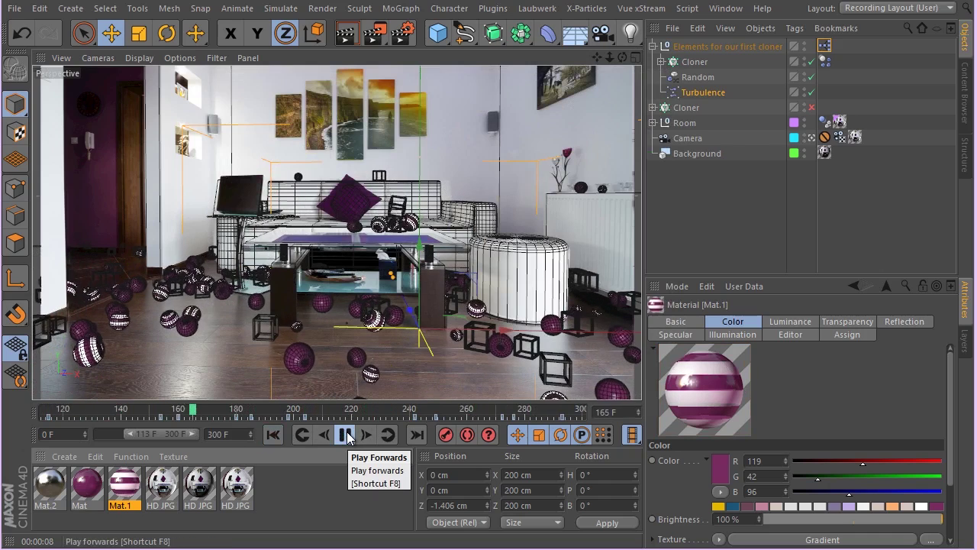
pyautogui.click(345, 435)
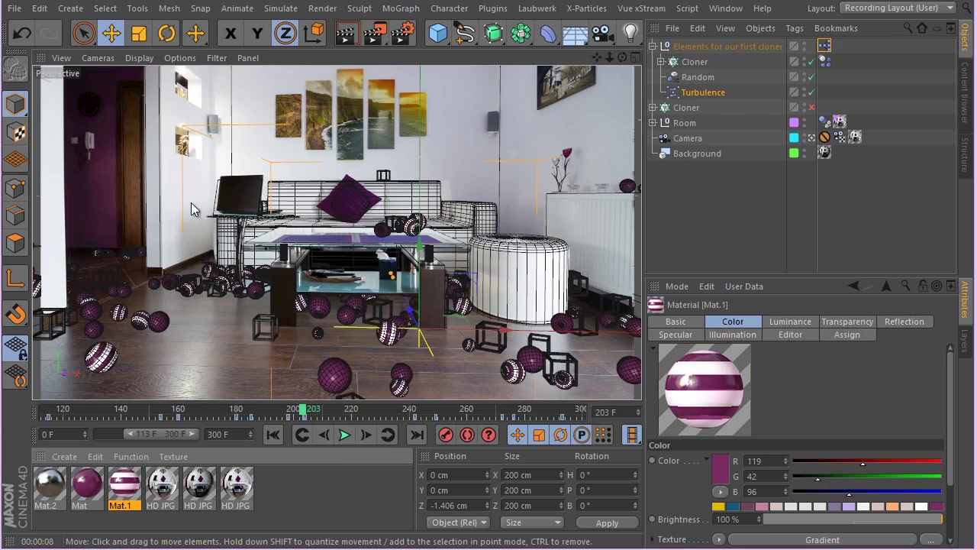
# Save the scene as a new file named 0305, then move the playhead back to frame 113
pyautogui.click(15, 10)
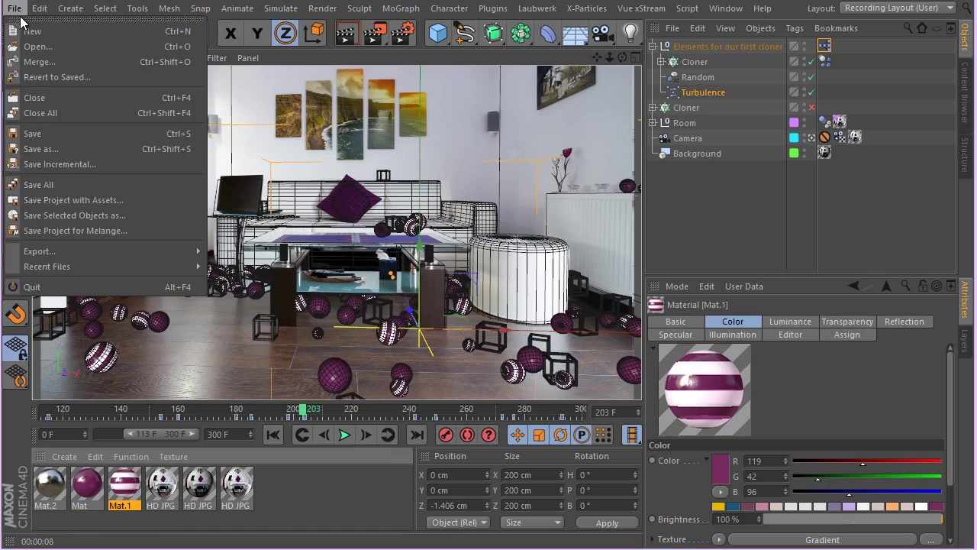
pyautogui.click(127, 151)
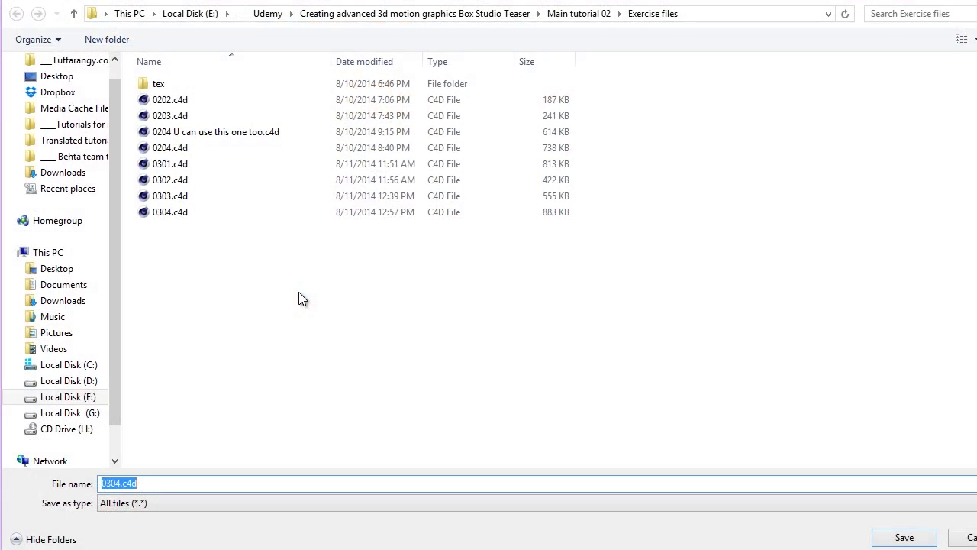
pyautogui.write('0305')
pyautogui.press('Return')
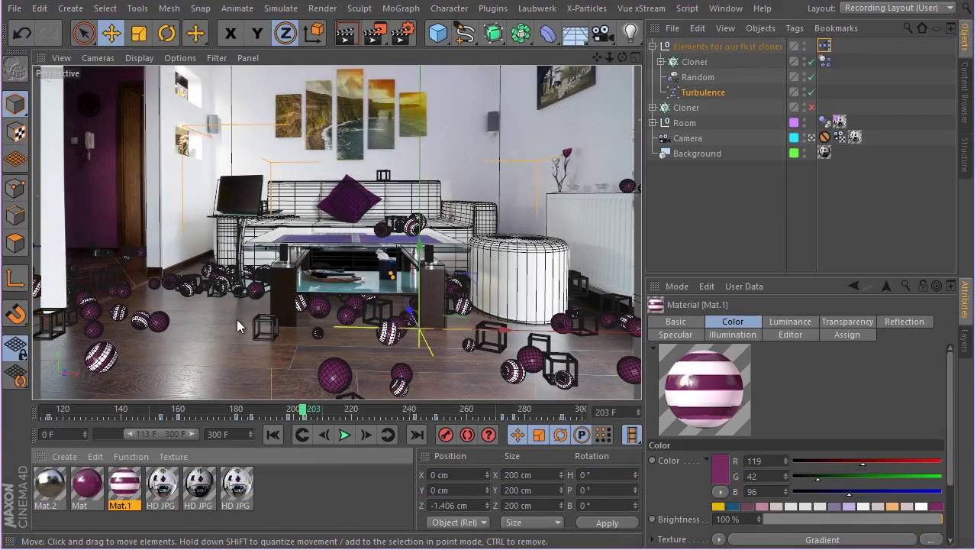
pyautogui.moveTo(318, 393); pyautogui.dragTo(113, 393)
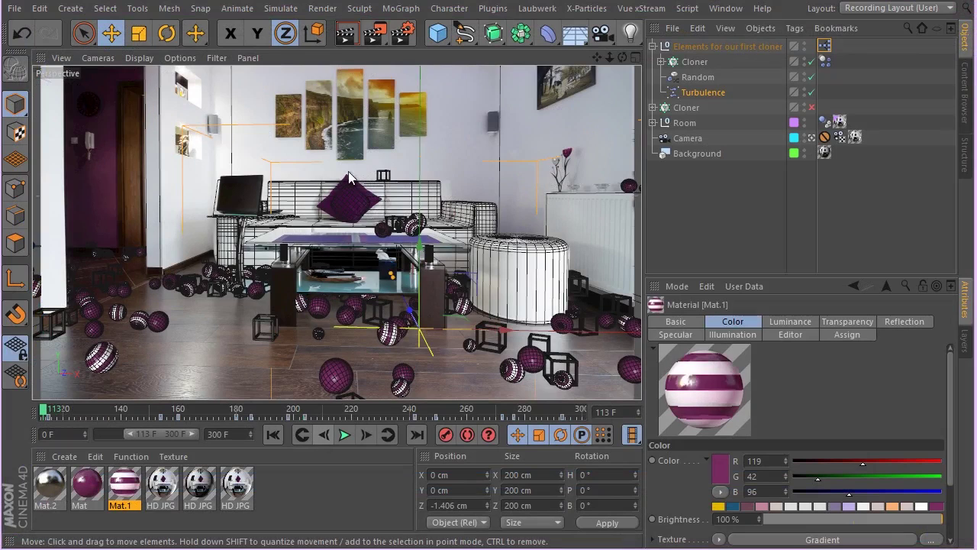
# Turn off Ambient Occlusion in the Render Settings for a faster test render
pyautogui.click(403, 33)
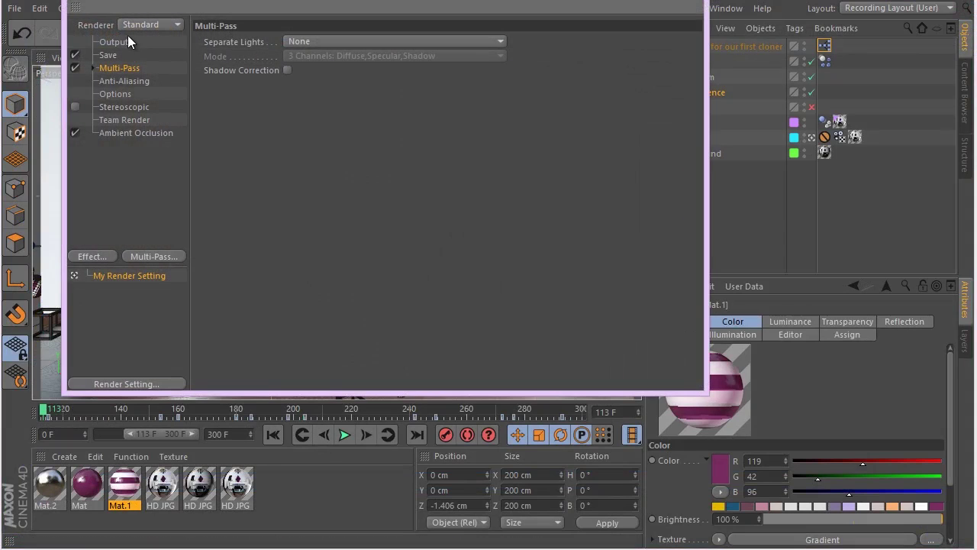
pyautogui.click(114, 42)
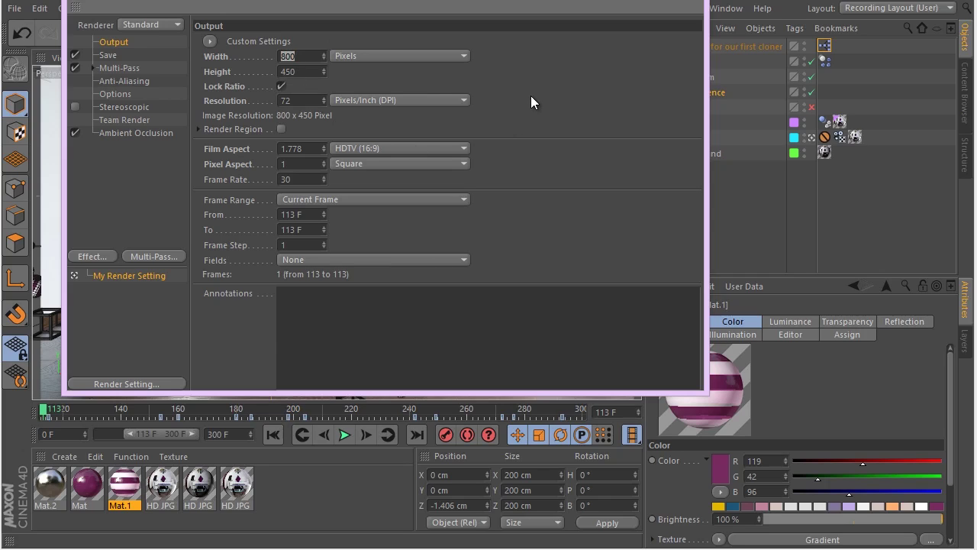
pyautogui.click(130, 135)
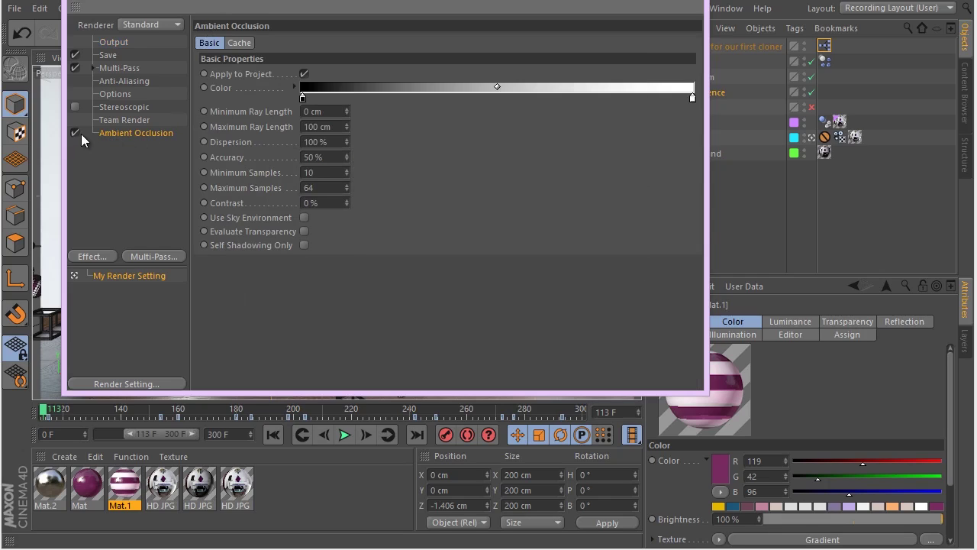
pyautogui.click(75, 133)
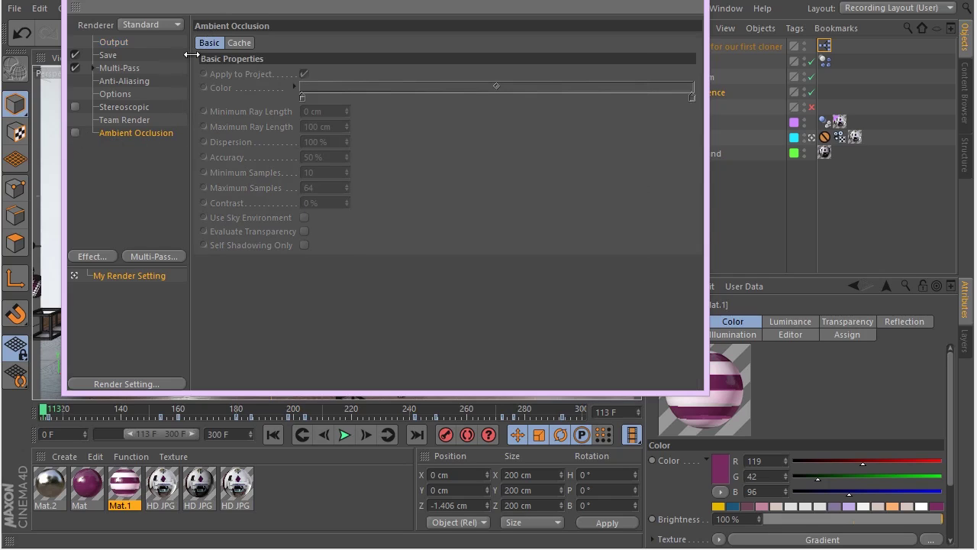
pyautogui.click(470, 175)
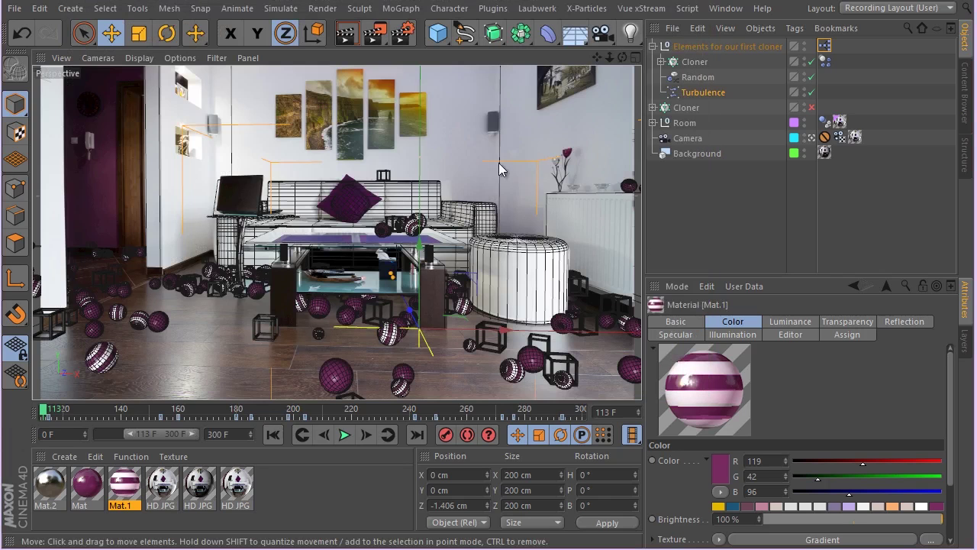
# Set the Output frame range to All Frames (0 to 300, 301 frames) and close Render Settings
pyautogui.click(403, 33)
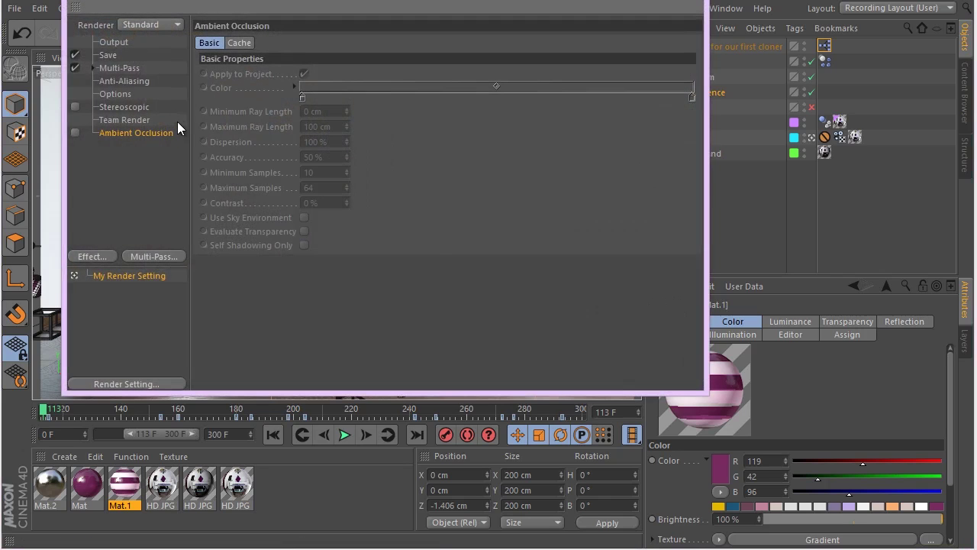
pyautogui.click(113, 42)
pyautogui.click(358, 203)
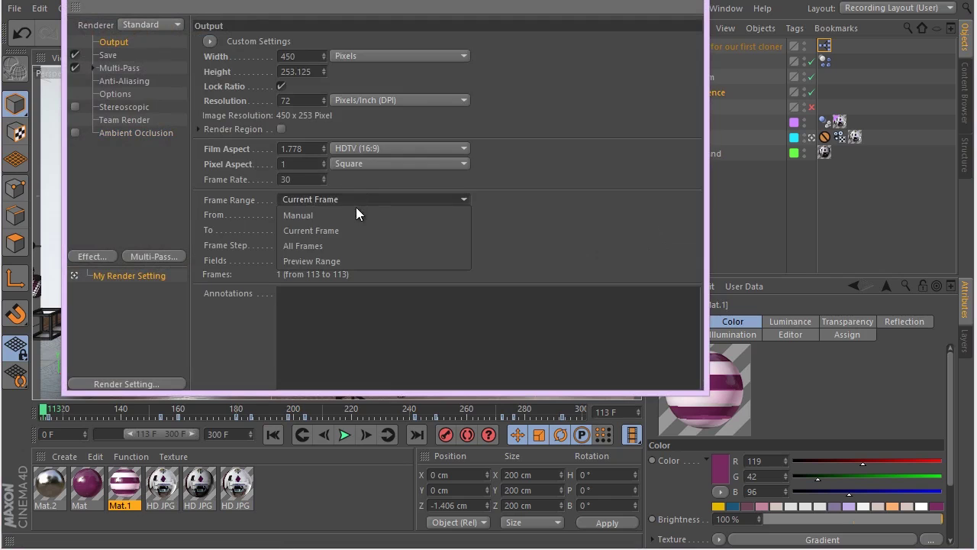
pyautogui.click(368, 246)
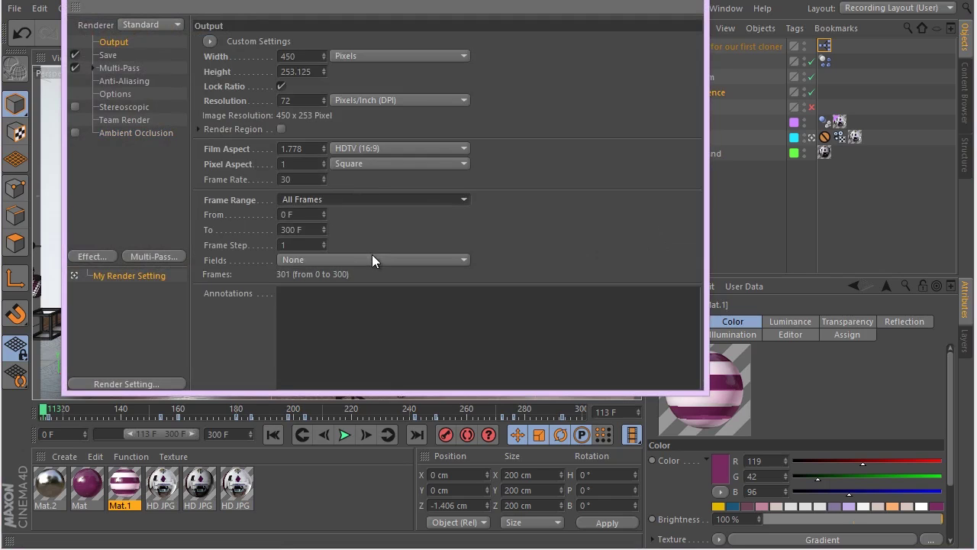
pyautogui.click(684, 3)
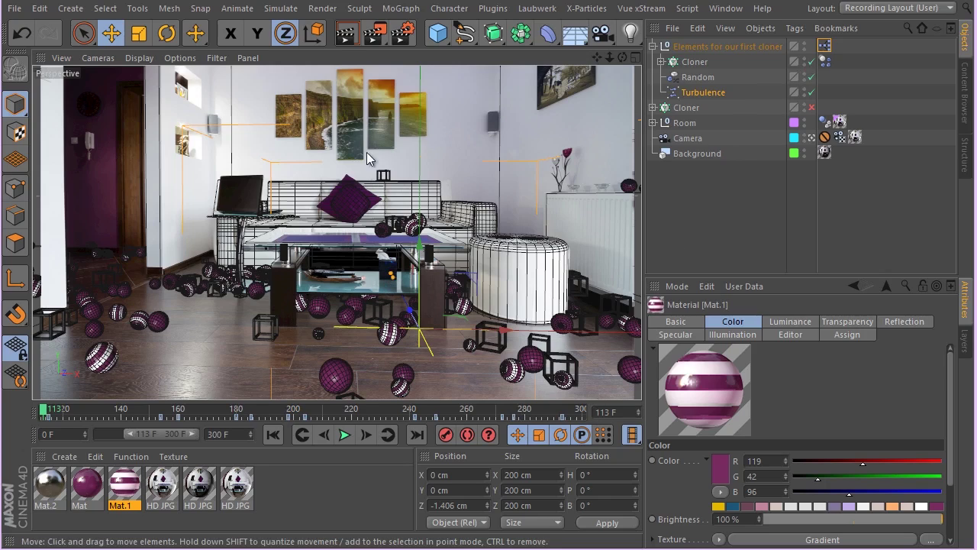
# Render to the Picture Viewer without saving, stop at 161 of 301 frames, and scrub the rendered frames
pyautogui.click(375, 33)
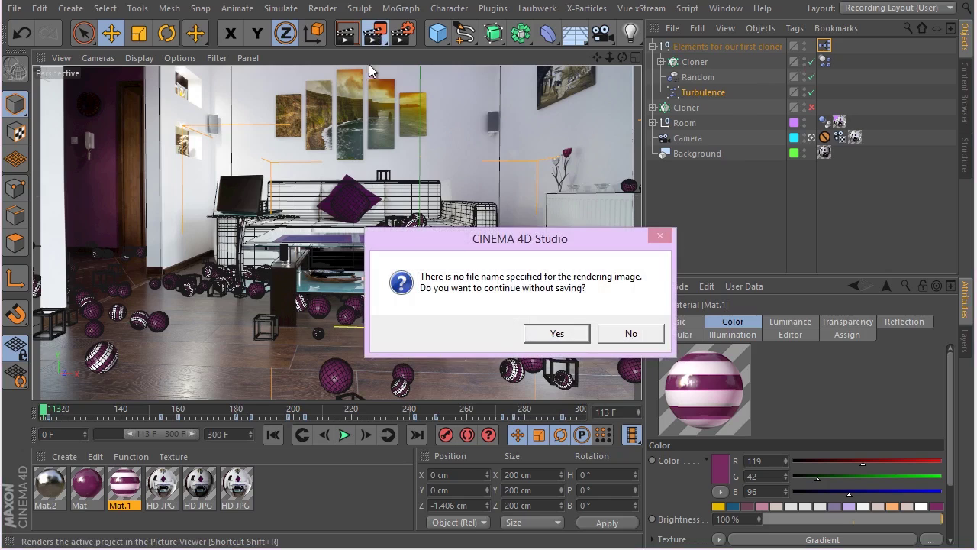
pyautogui.click(558, 334)
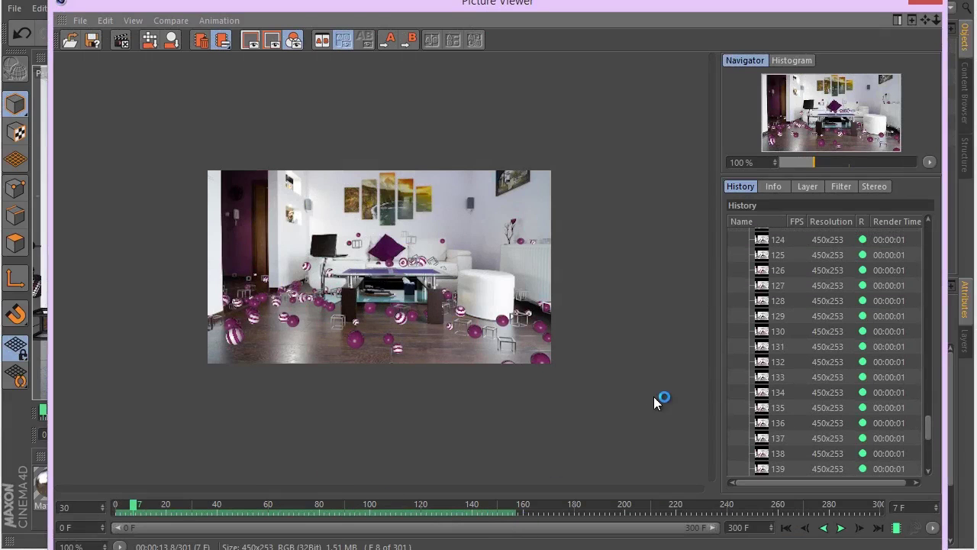
pyautogui.click(79, 21)
pyautogui.click(176, 79)
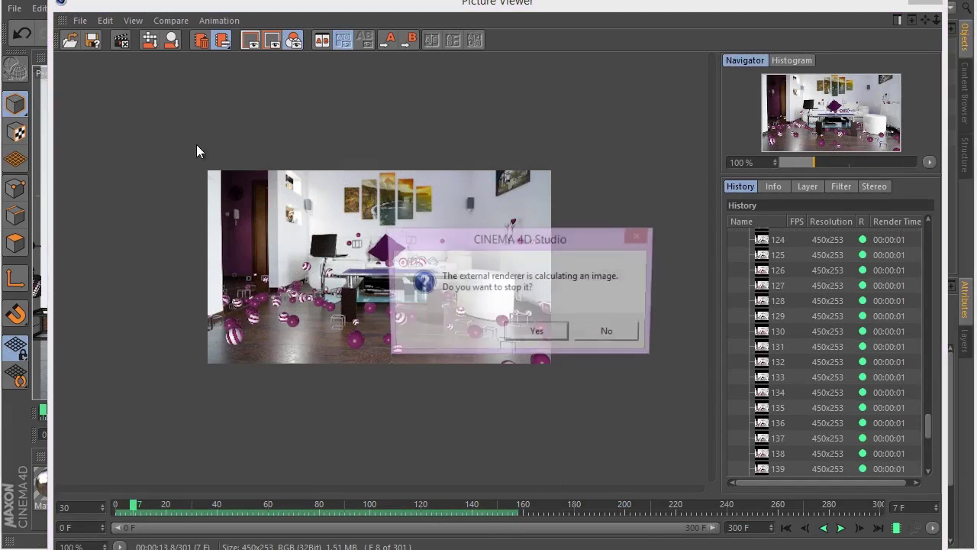
pyautogui.click(534, 336)
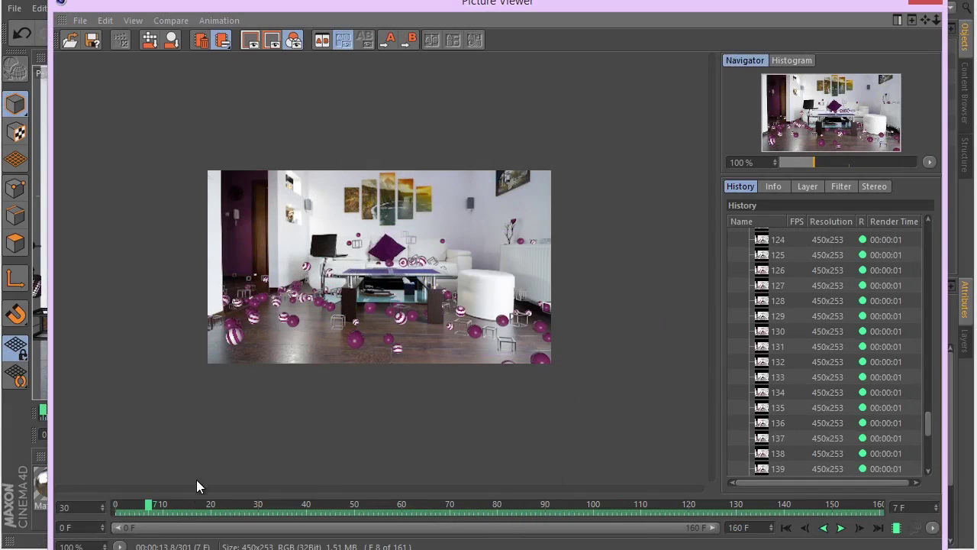
pyautogui.moveTo(147, 508); pyautogui.dragTo(230, 508)
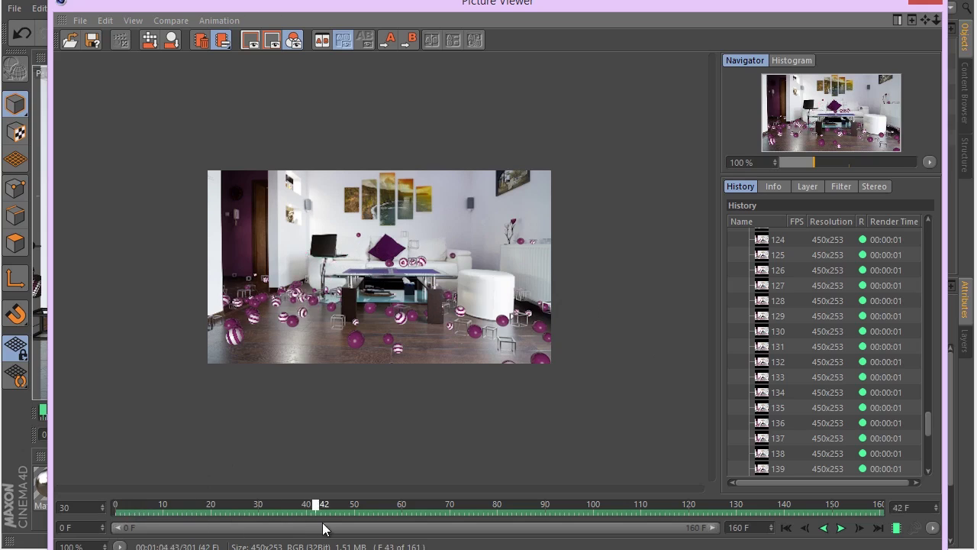
pyautogui.moveTo(332, 529); pyautogui.dragTo(613, 510)
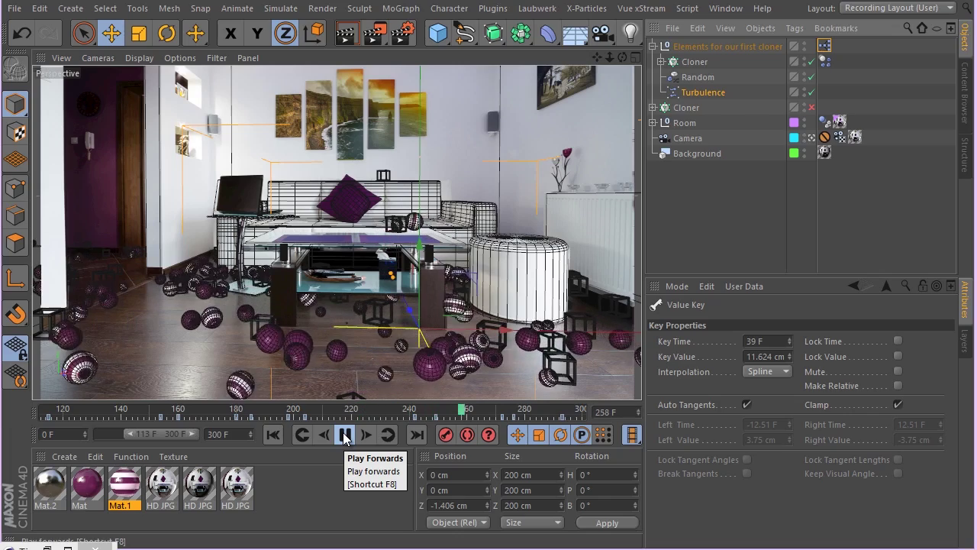
# Pause the viewport playback and rewind the animation to frame 0
pyautogui.click(345, 436)
pyautogui.click(273, 435)
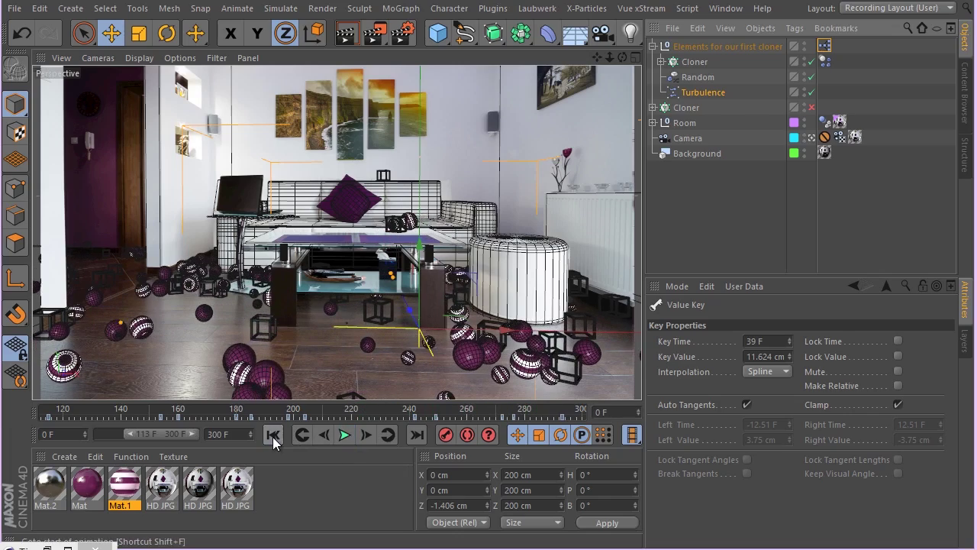